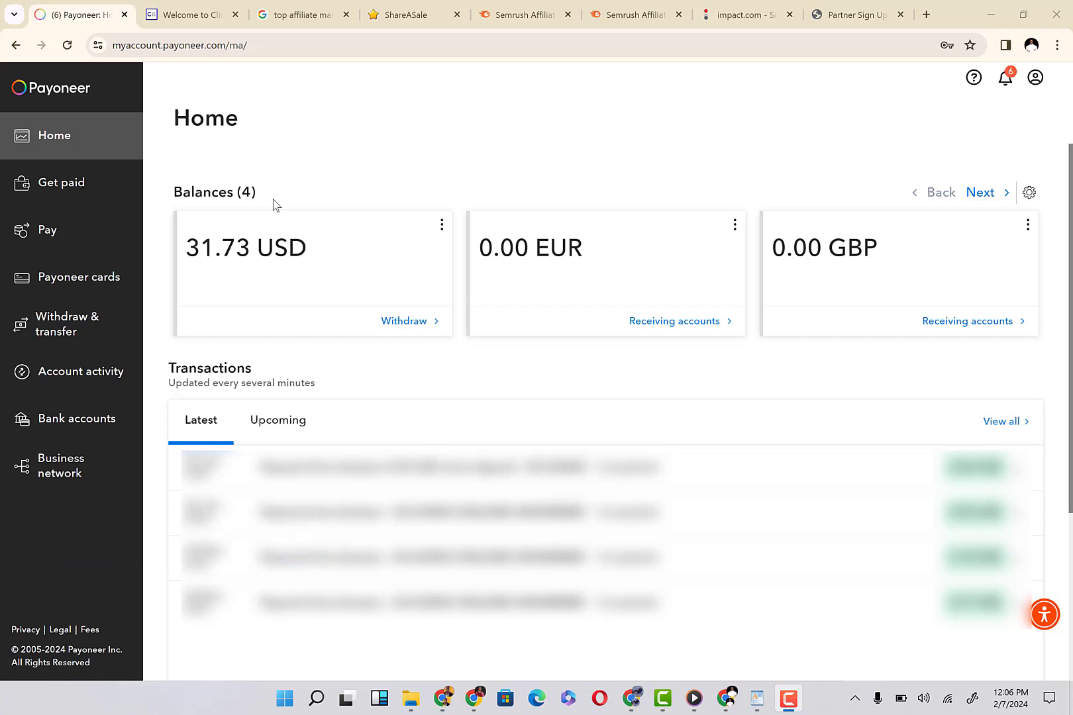
# Reload the Payoneer home page, then return to the 'semrush affiliate' Google results.
pyautogui.click(69, 45)
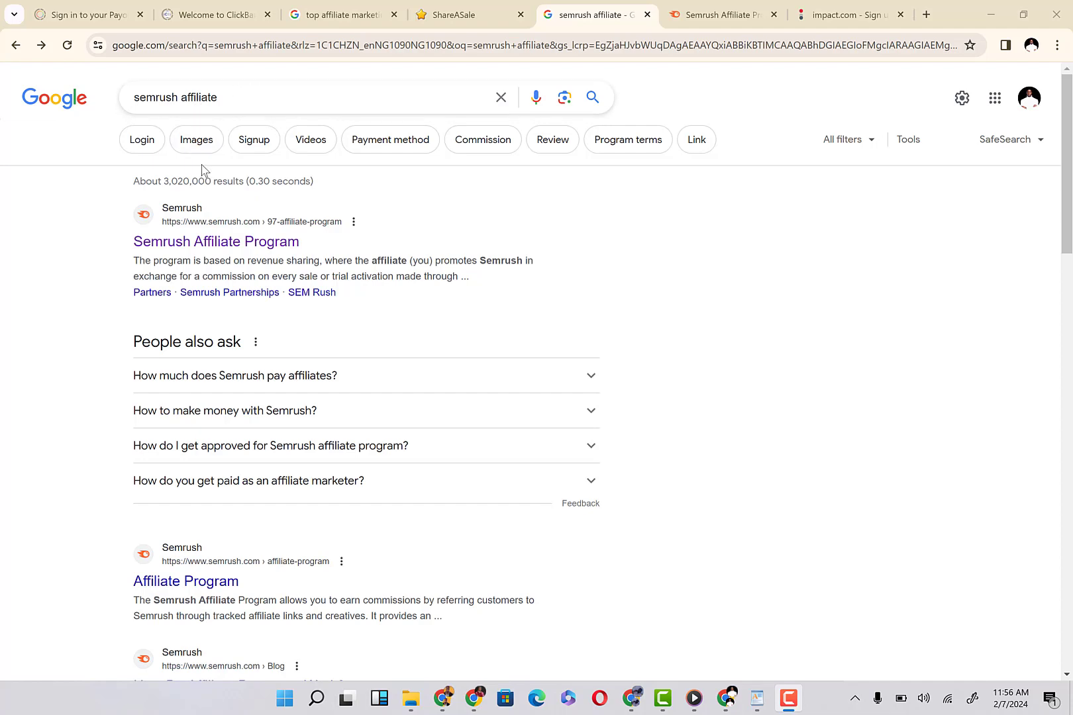
# Open the 'Semrush Affiliate Program' result to read about $200-per-sale commissions.
pyautogui.click(201, 245)
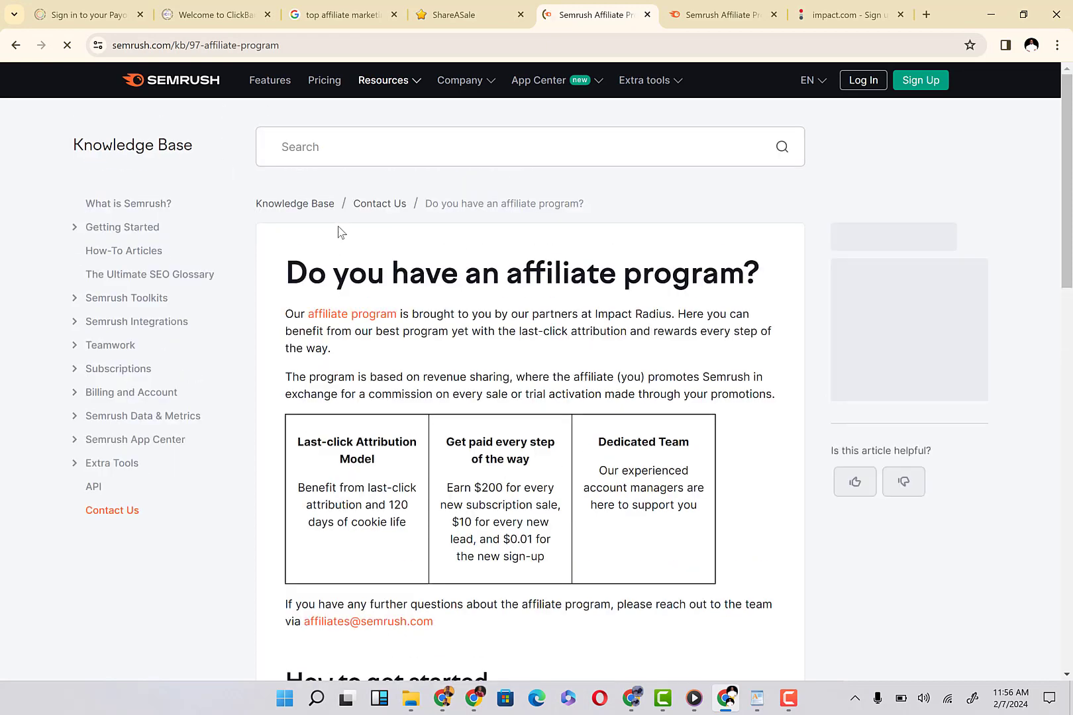
pyautogui.scroll(-1, 555, 323)
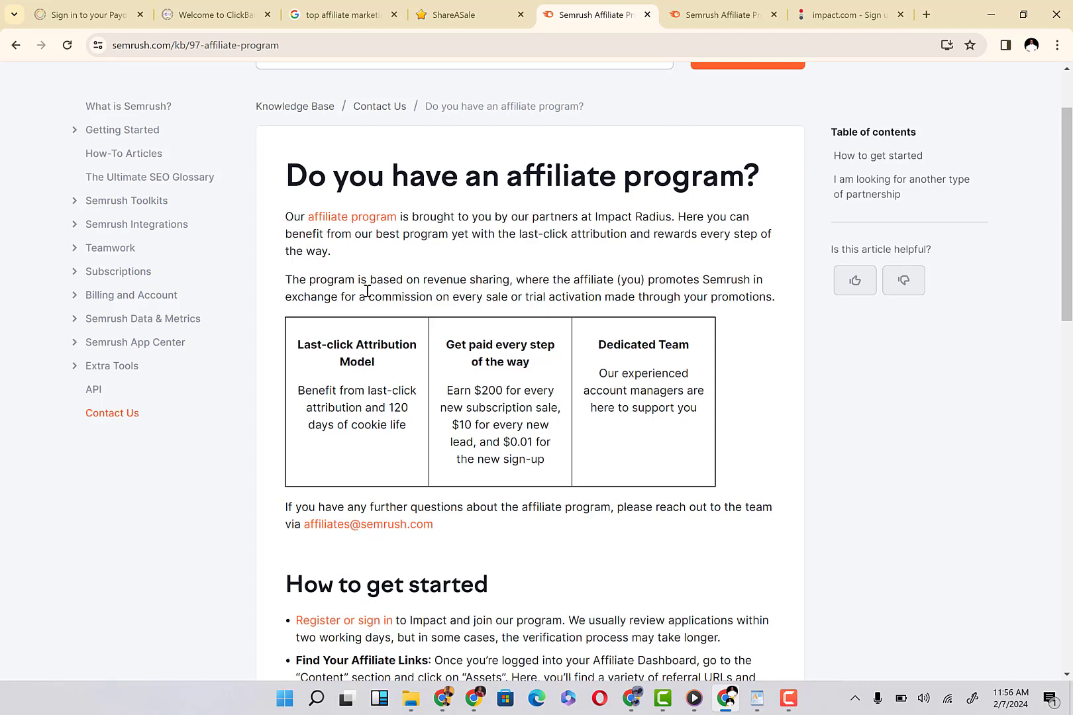
pyautogui.scroll(-1, 366, 290)
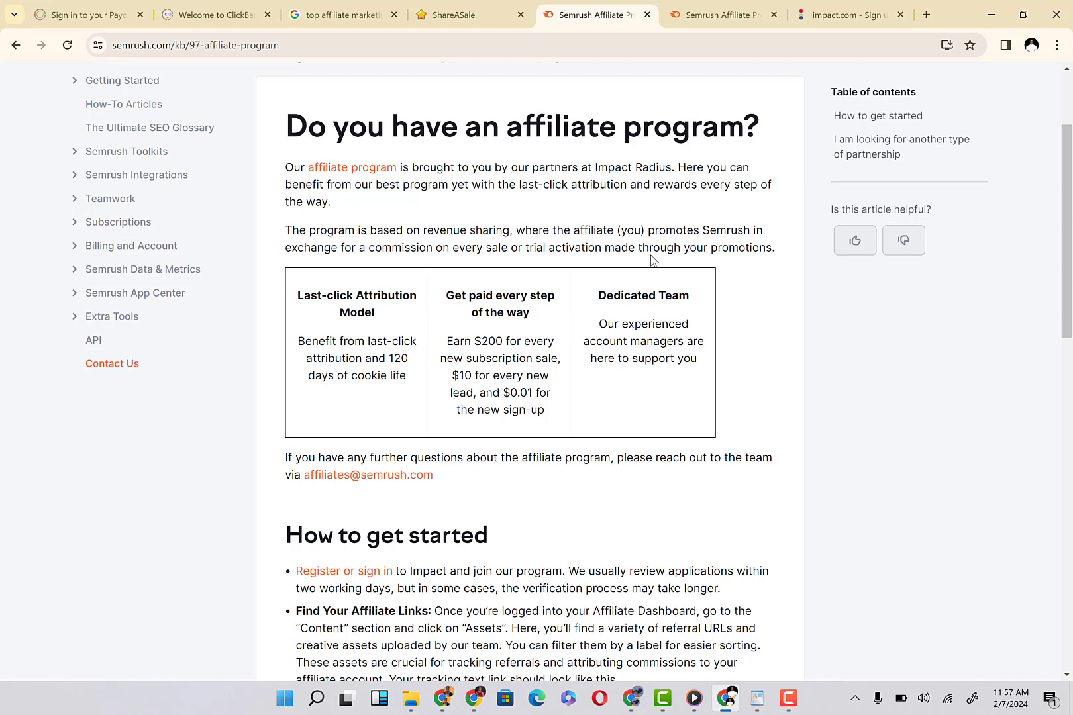
pyautogui.scroll(-1, 652, 259)
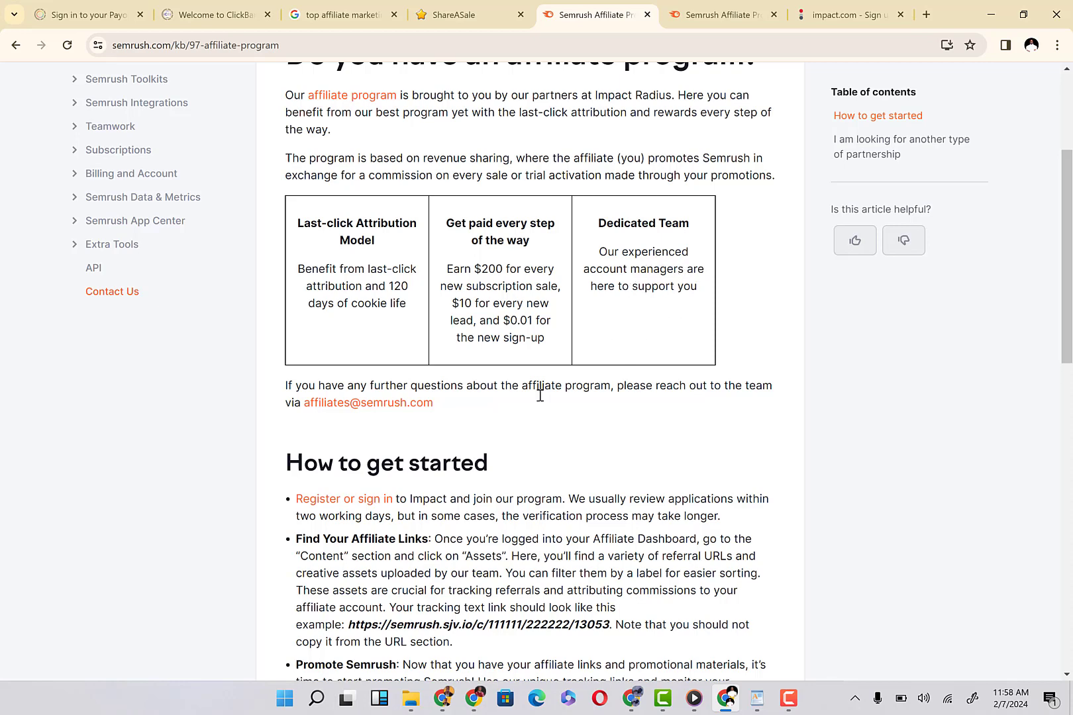
pyautogui.scroll(-1, 539, 395)
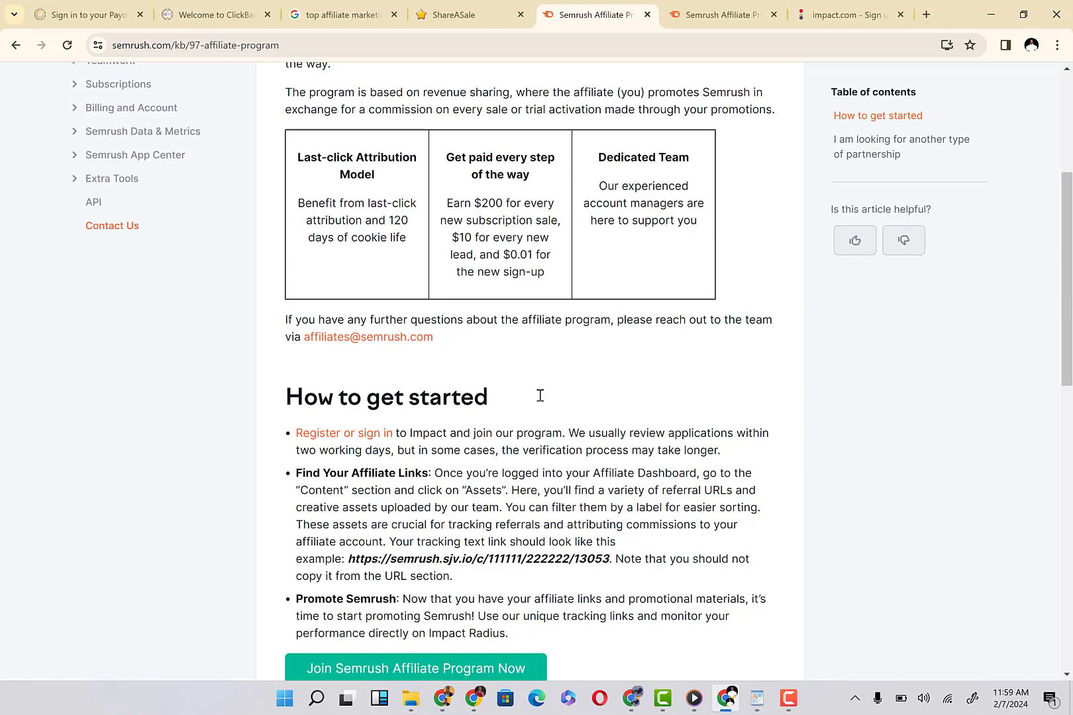
pyautogui.scroll(-2, 540, 395)
pyautogui.scroll(-1, 536, 393)
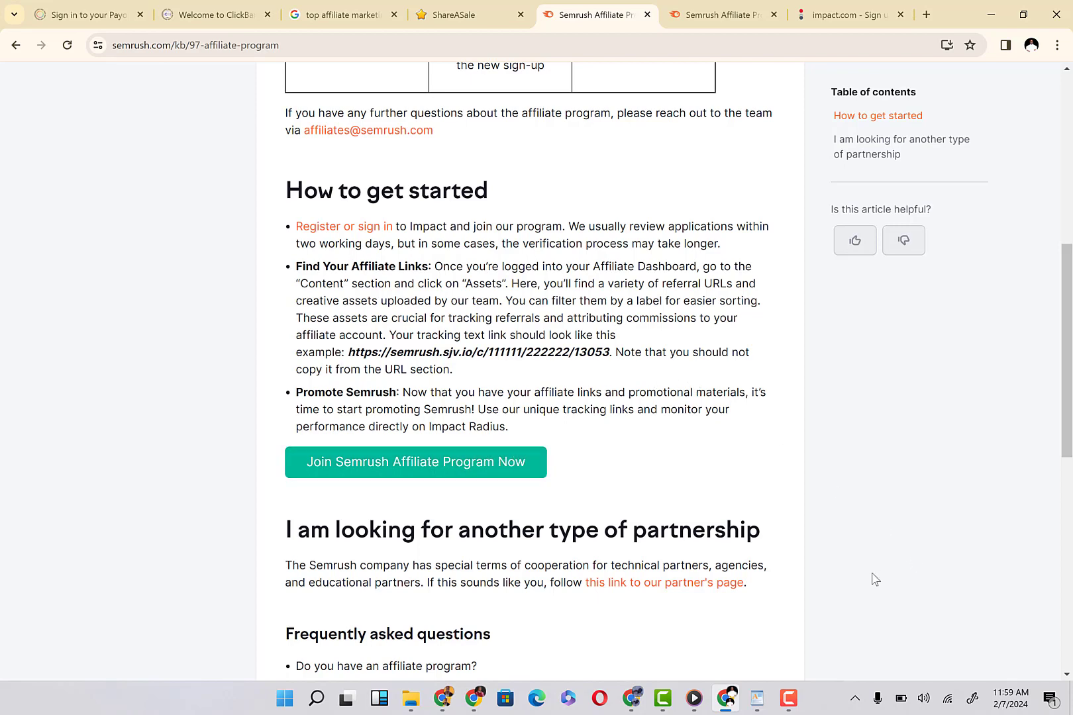
# Search 'nord vpn affiliate' and open the 'Join our VPN Affiliate Program & Make Money Now' result.
pyautogui.click(789, 699)
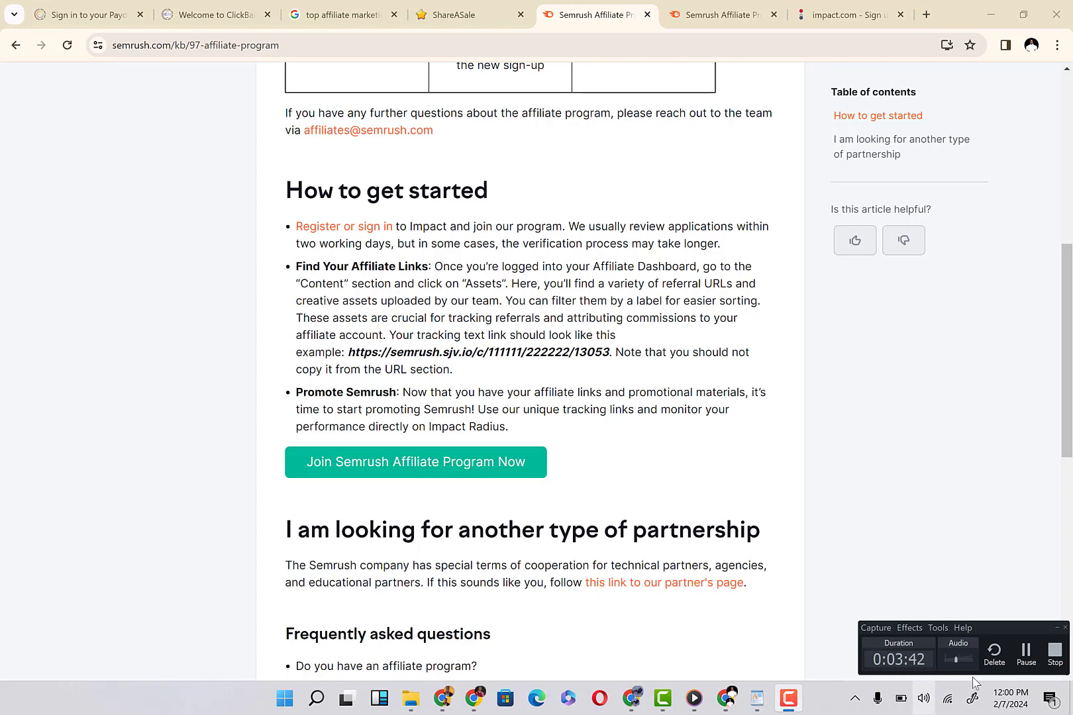
pyautogui.click(1026, 651)
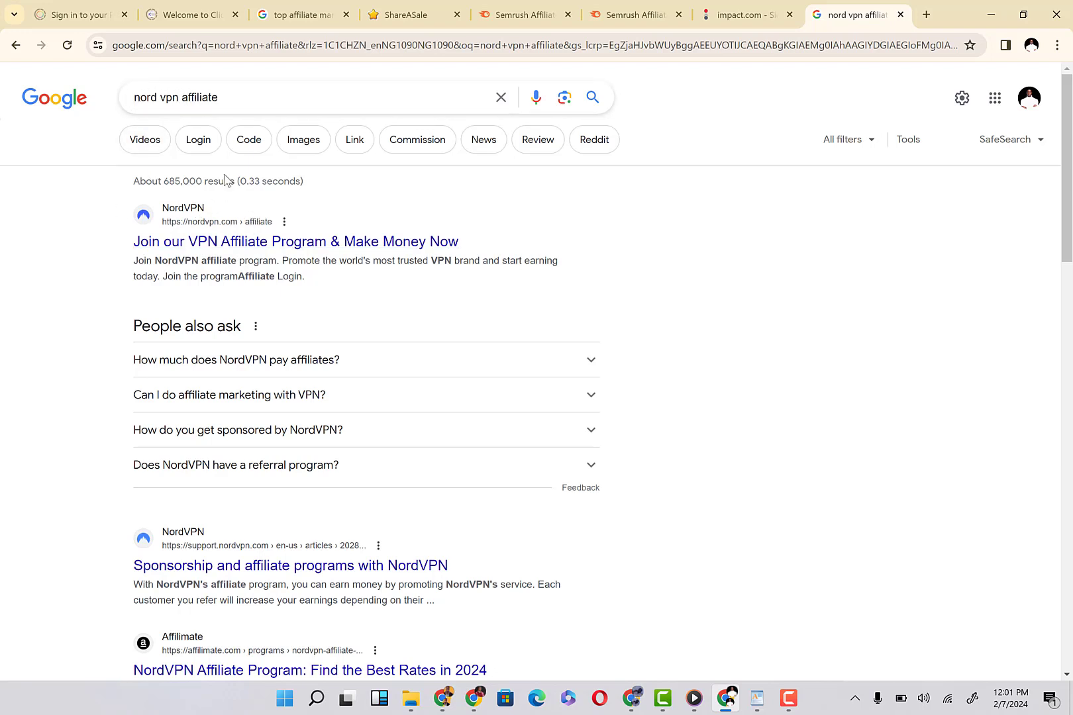
pyautogui.click(248, 243)
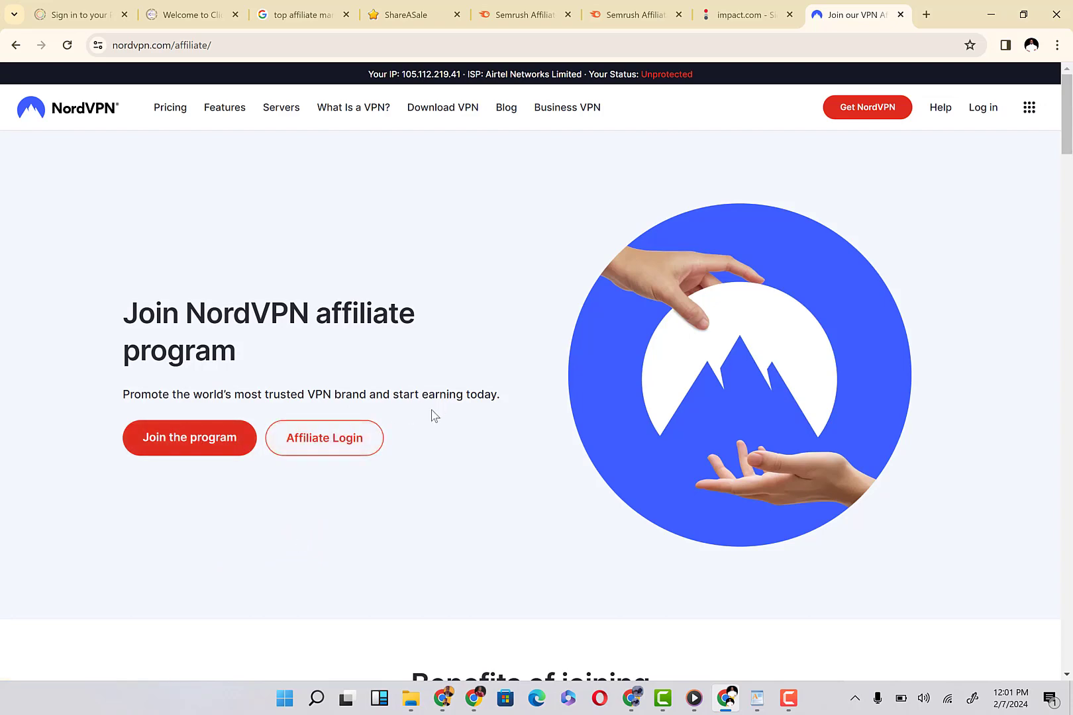
# Join the NordVPN program and select the Website field on the Partner Sign Up form.
pyautogui.click(189, 443)
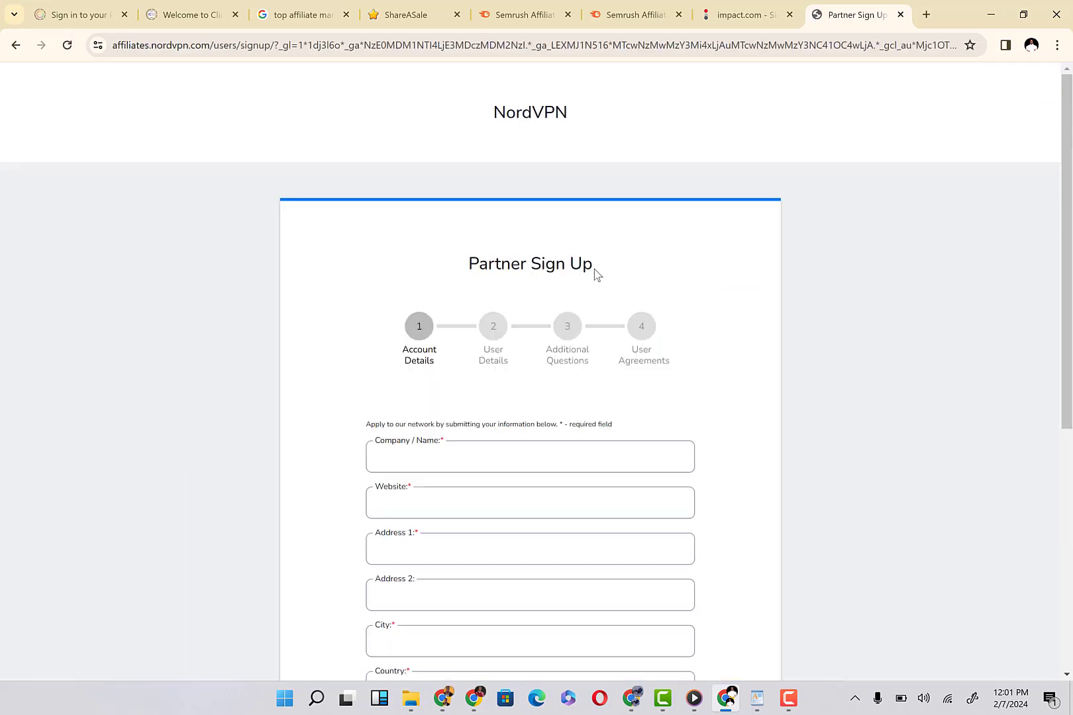
pyautogui.scroll(-3, 483, 450)
pyautogui.scroll(-1, 483, 450)
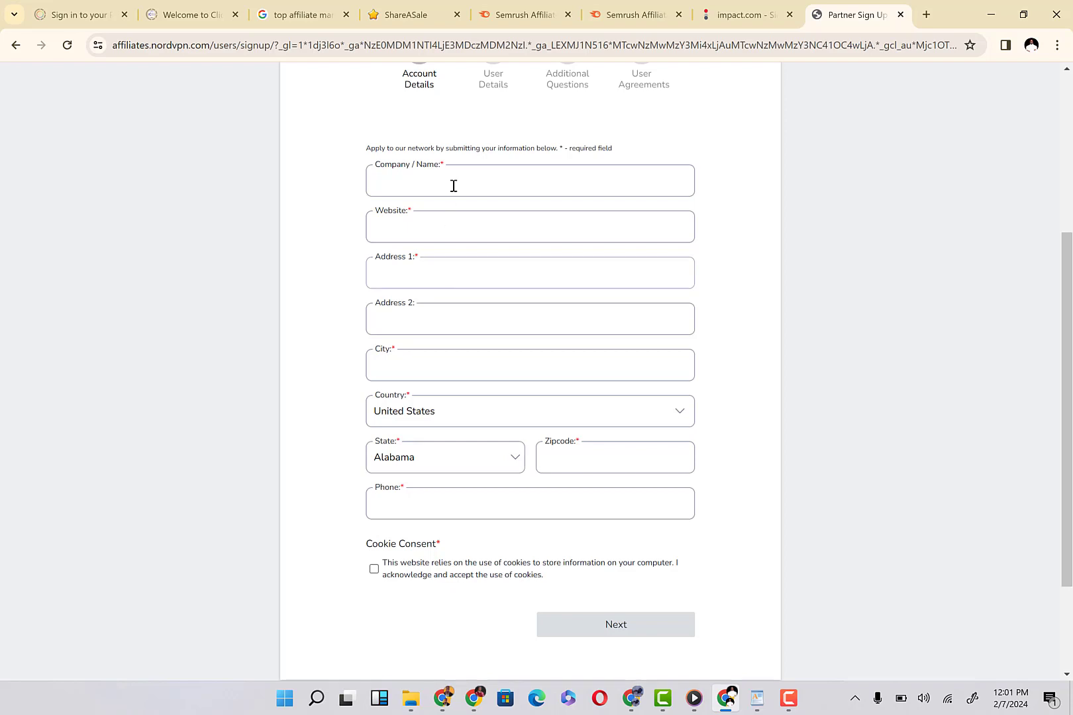
pyautogui.scroll(-1, 459, 402)
pyautogui.scroll(-1, 459, 402)
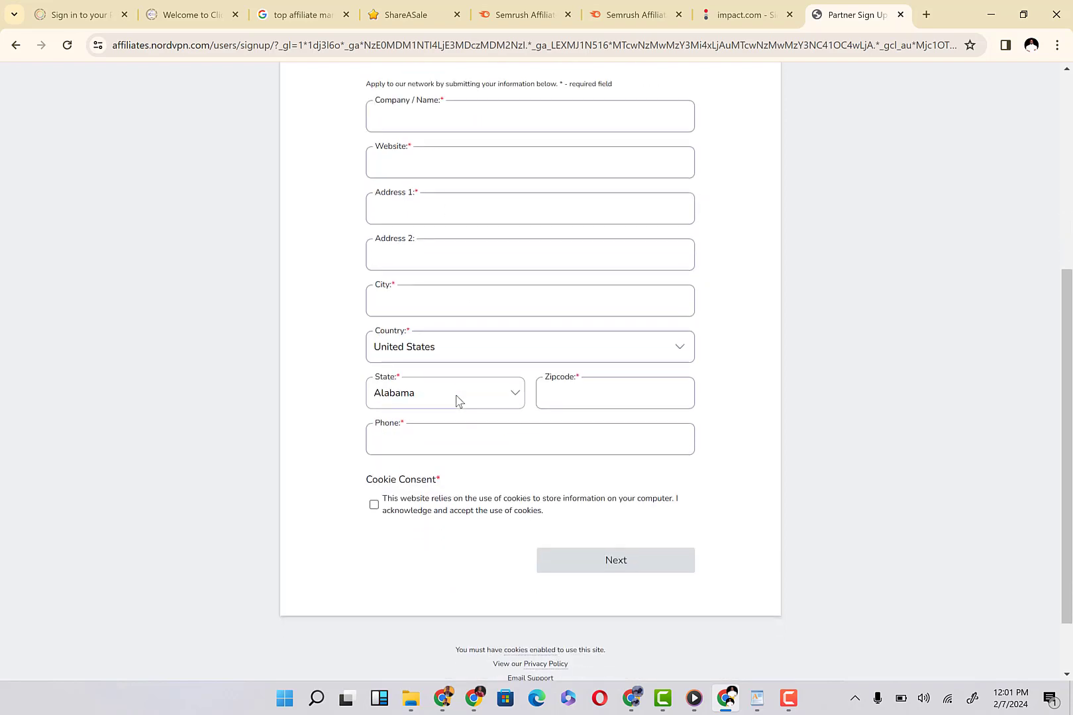
pyautogui.scroll(1, 458, 402)
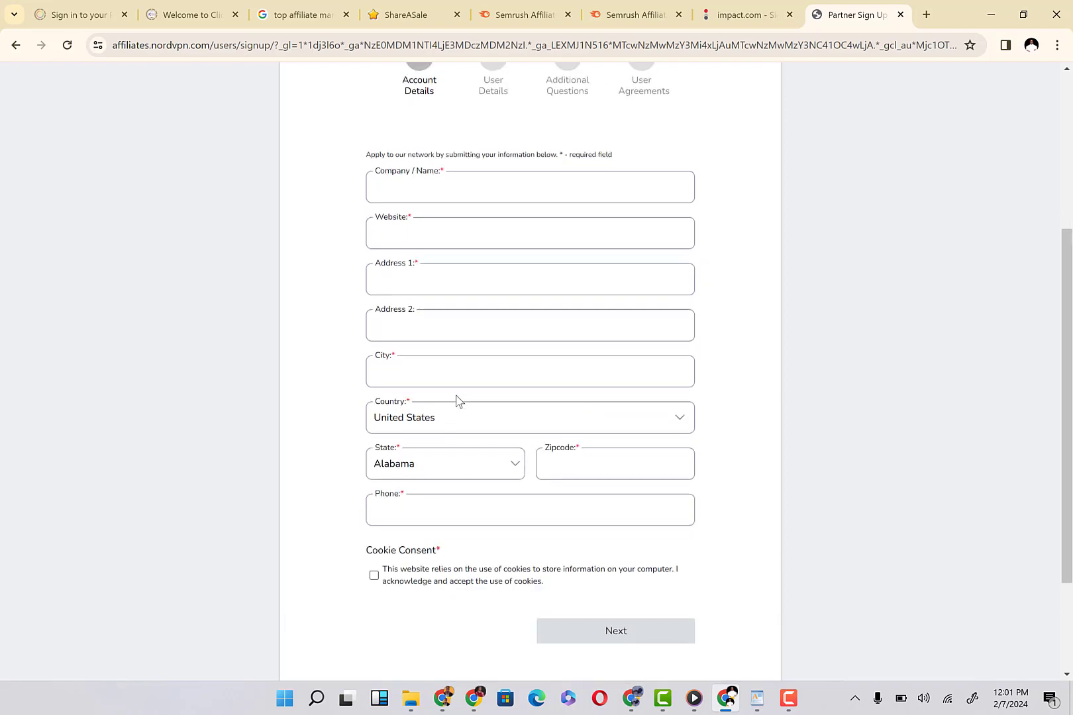
pyautogui.click(418, 231)
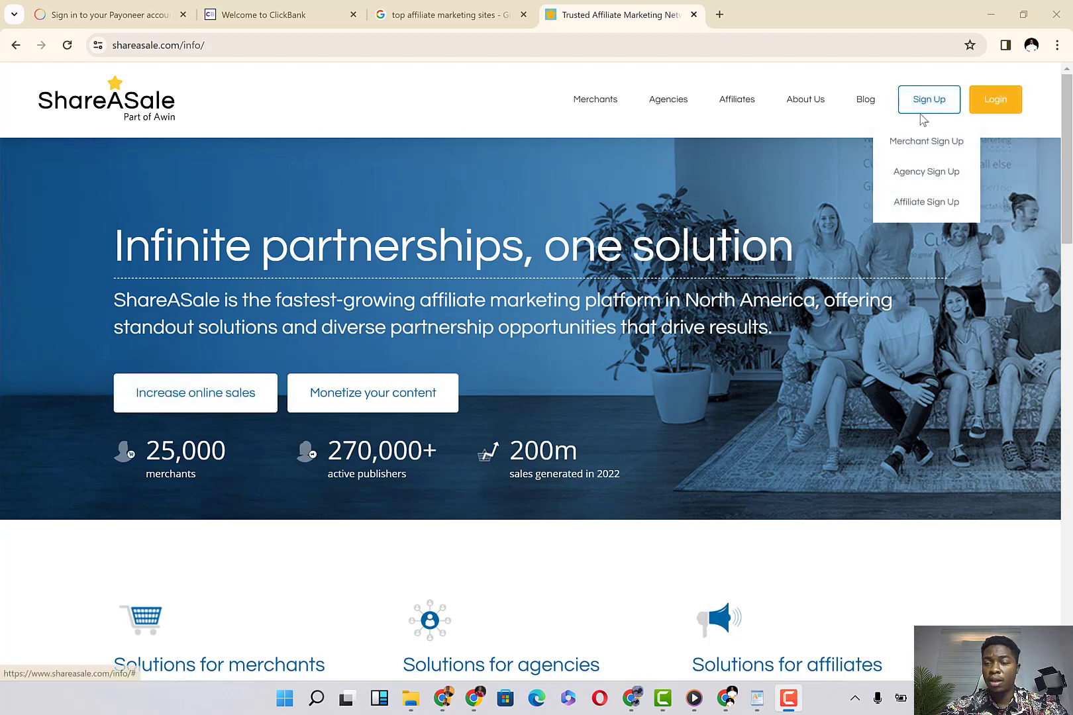
pyautogui.moveTo(929, 98)
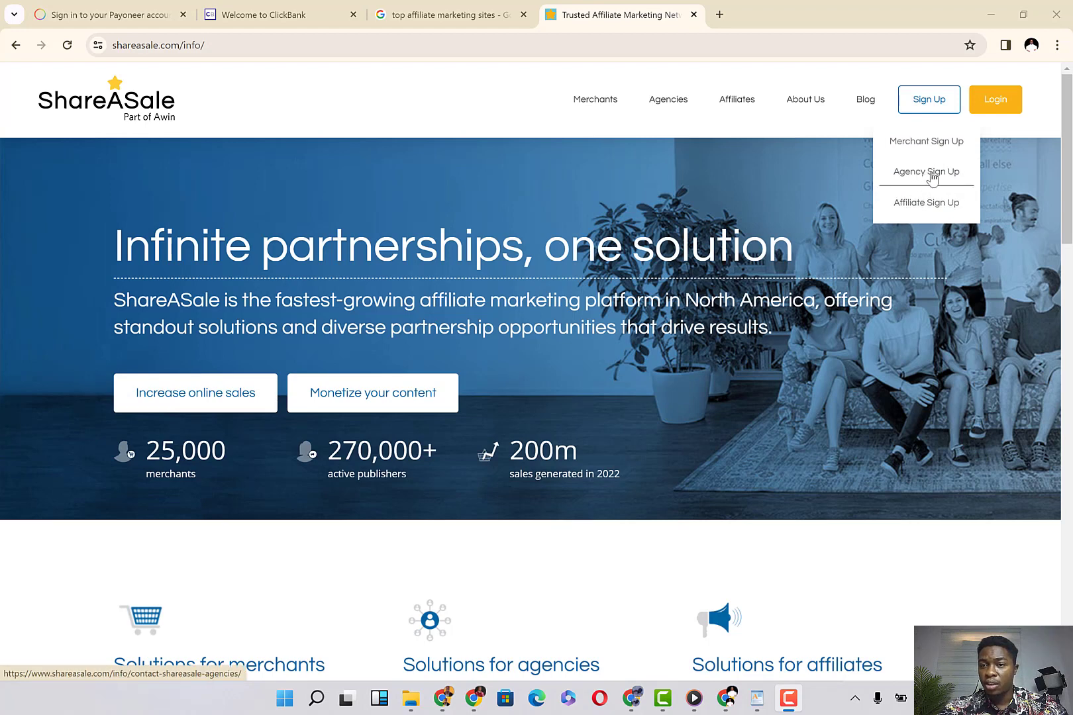
# Choose Affiliate Sign Up from ShareASale's Sign Up menu.
pyautogui.click(916, 207)
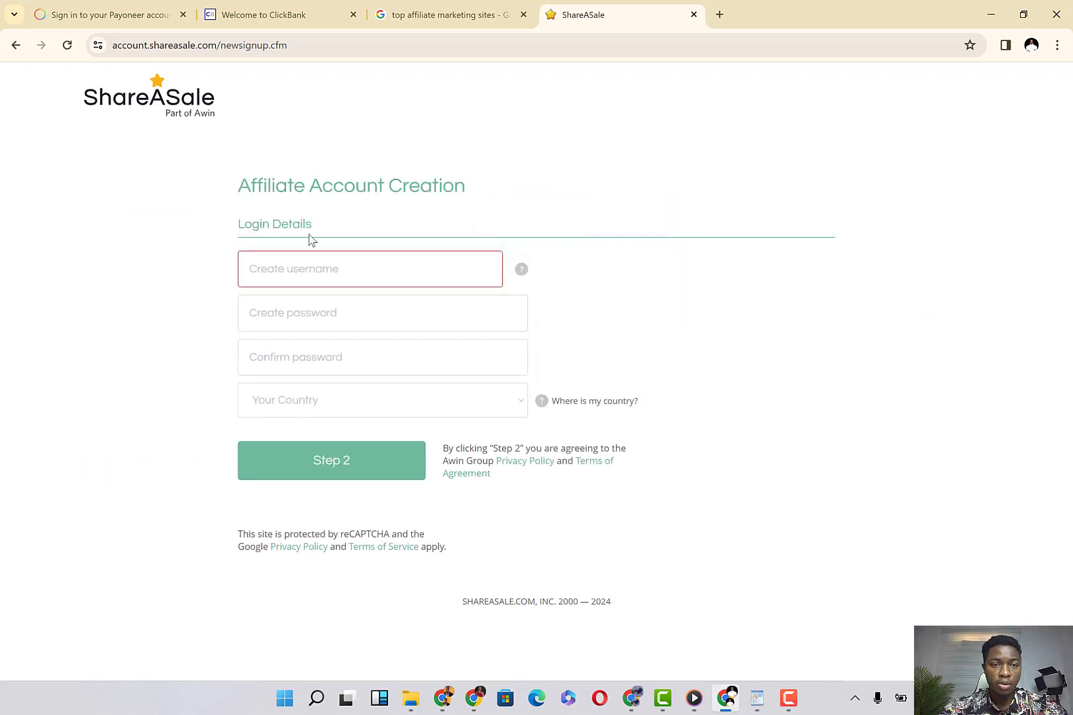
# Enter the username, a password and its matching confirmation on the Affiliate Account Creation form.
pyautogui.click(277, 270)
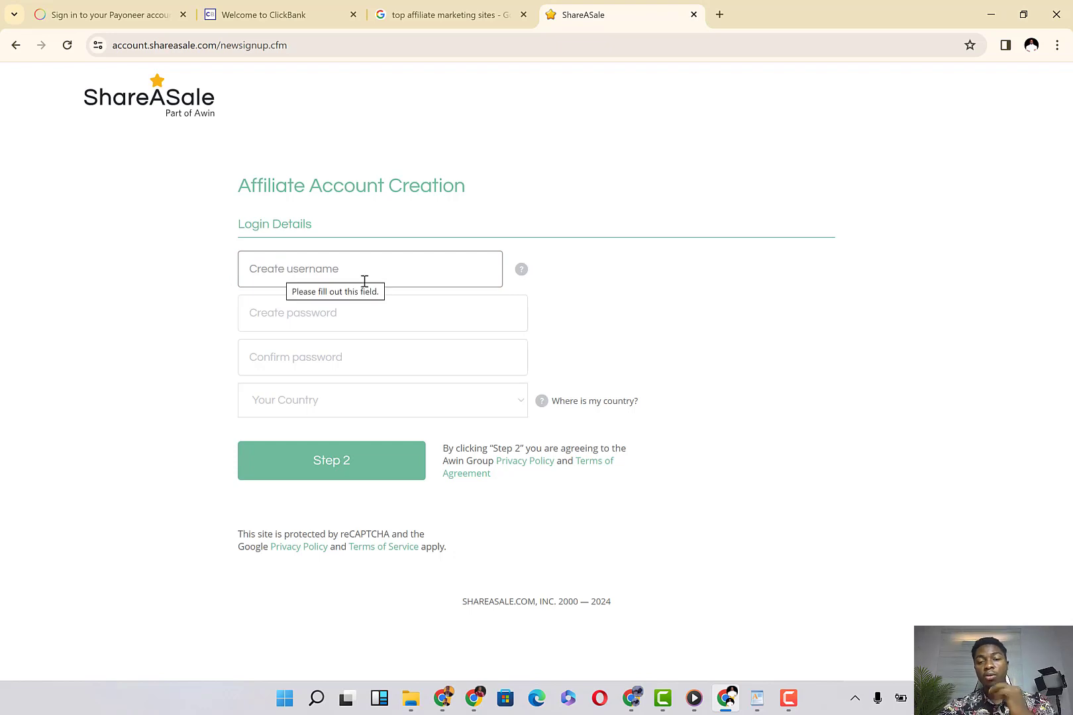
pyautogui.click(283, 269)
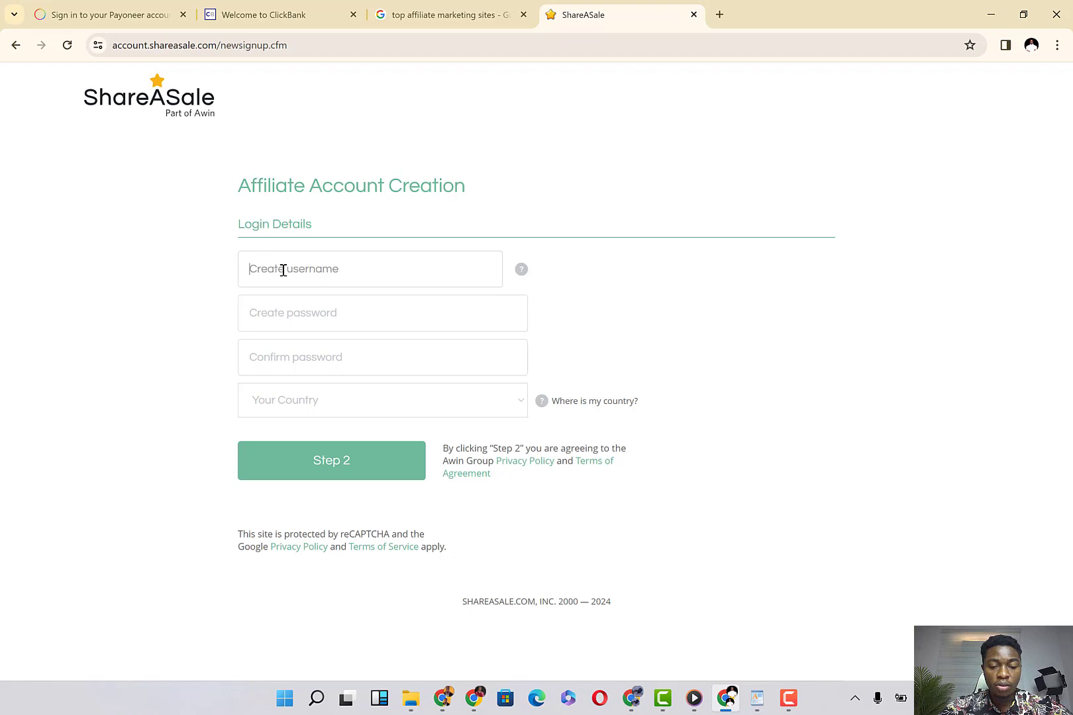
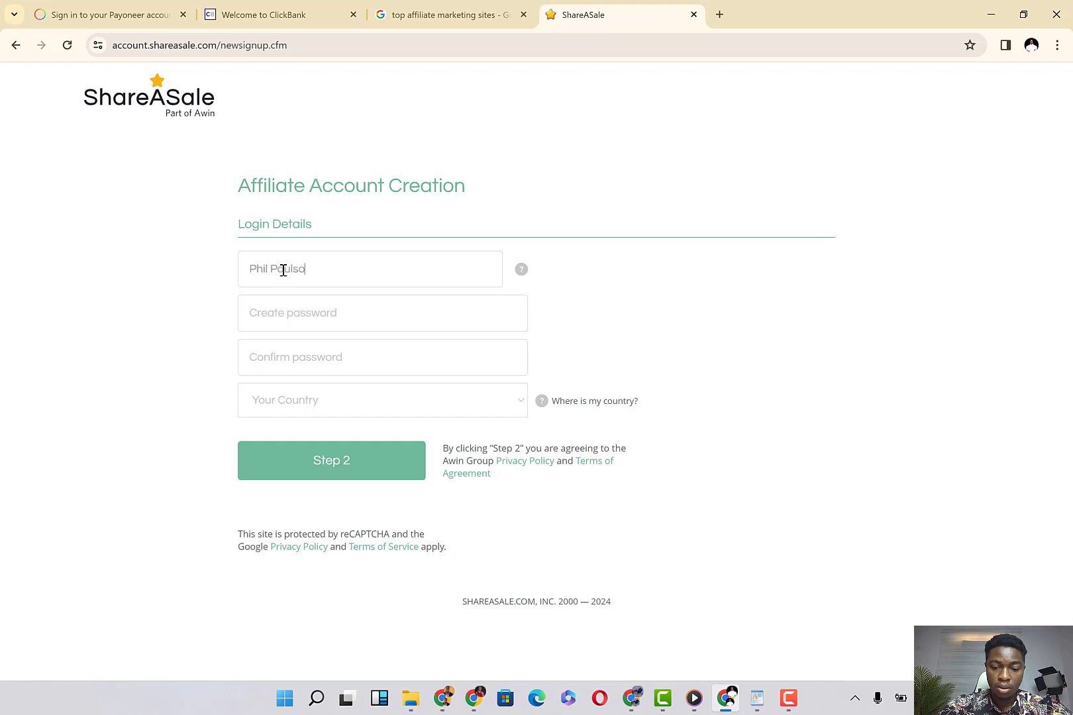
pyautogui.click(293, 317)
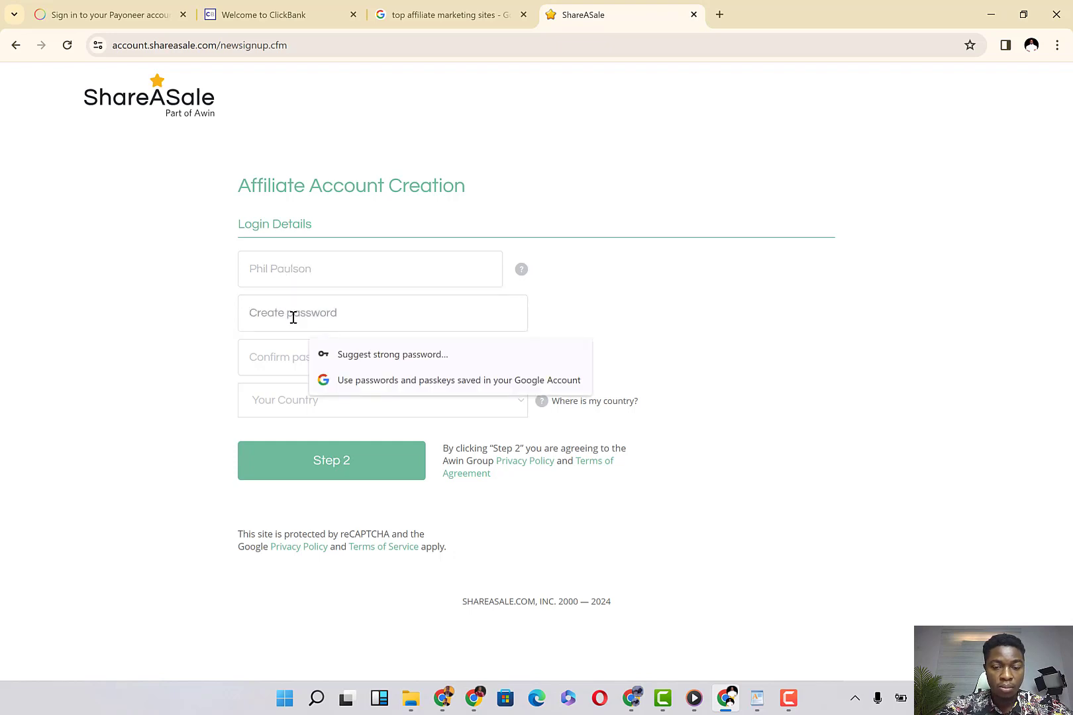
pyautogui.write('••••')
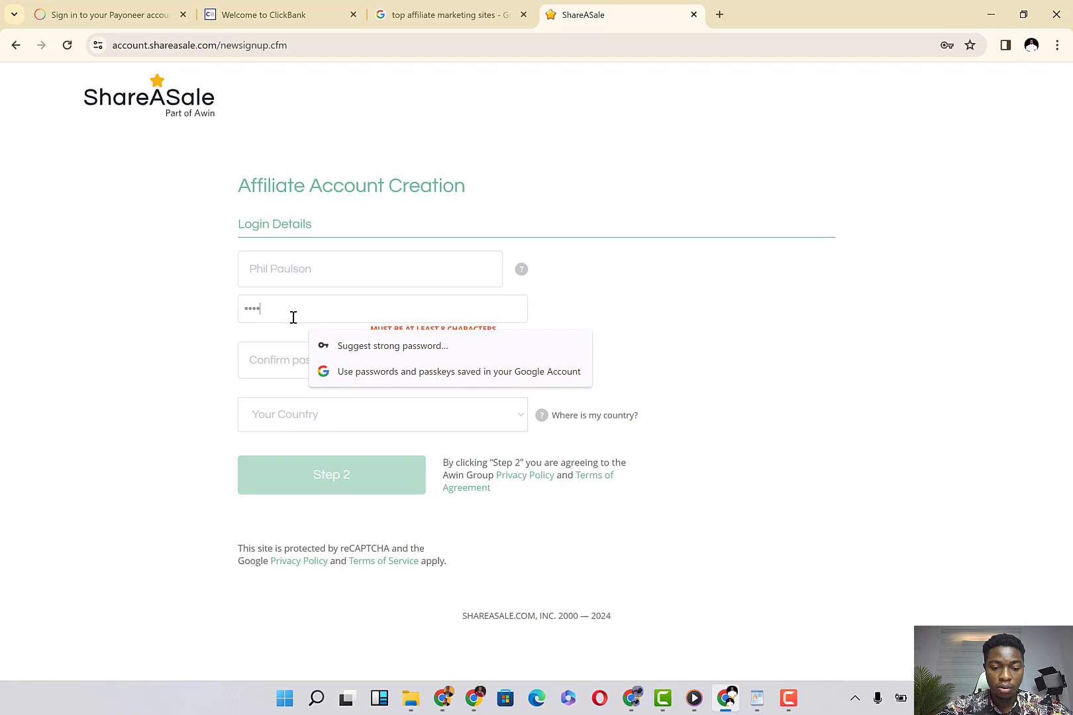
pyautogui.write('••••••')
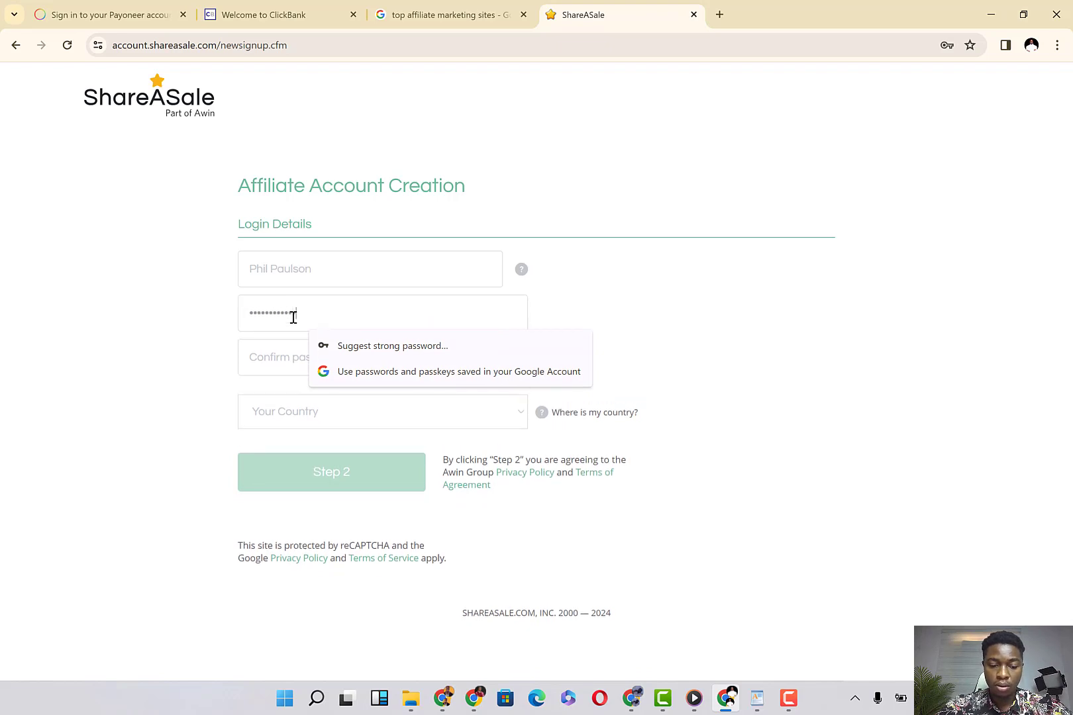
pyautogui.click(284, 352)
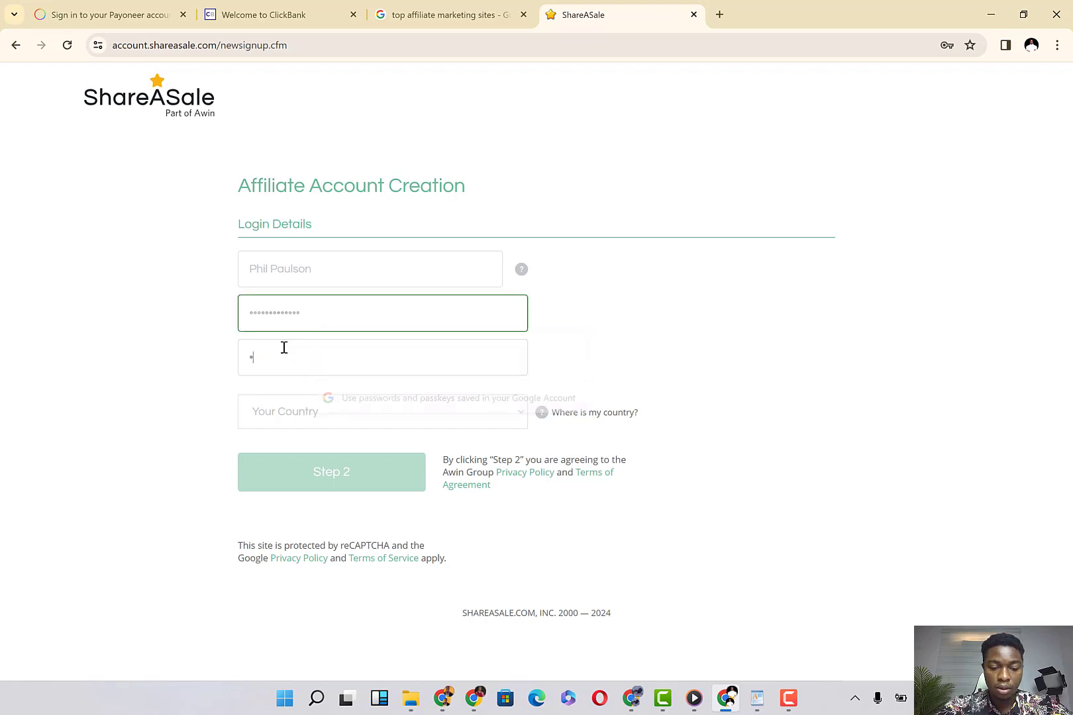
pyautogui.write('••')
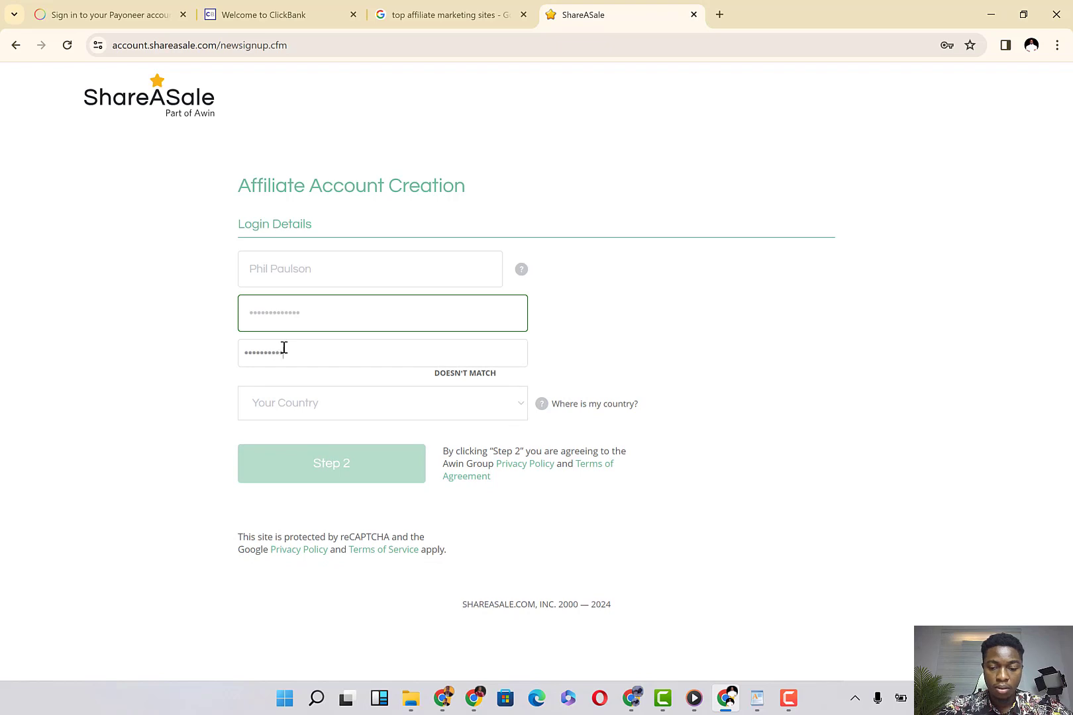
pyautogui.click(336, 410)
# Select Nigeria from the Your Country list.
pyautogui.click(336, 411)
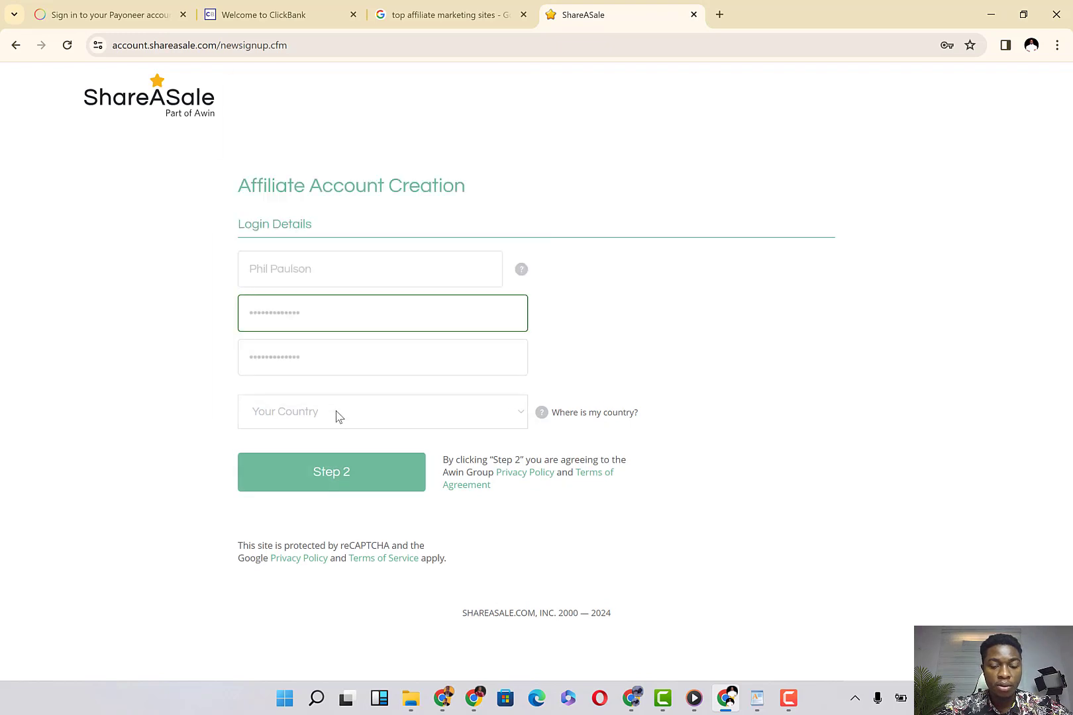
pyautogui.press('n')
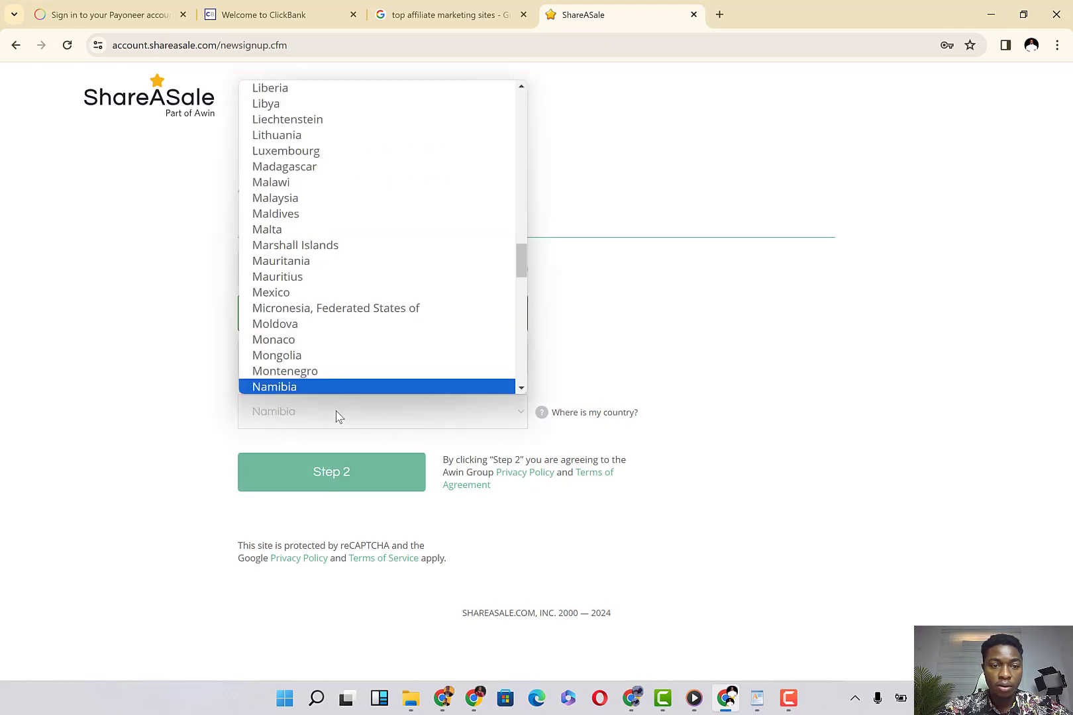
pyautogui.press('i')
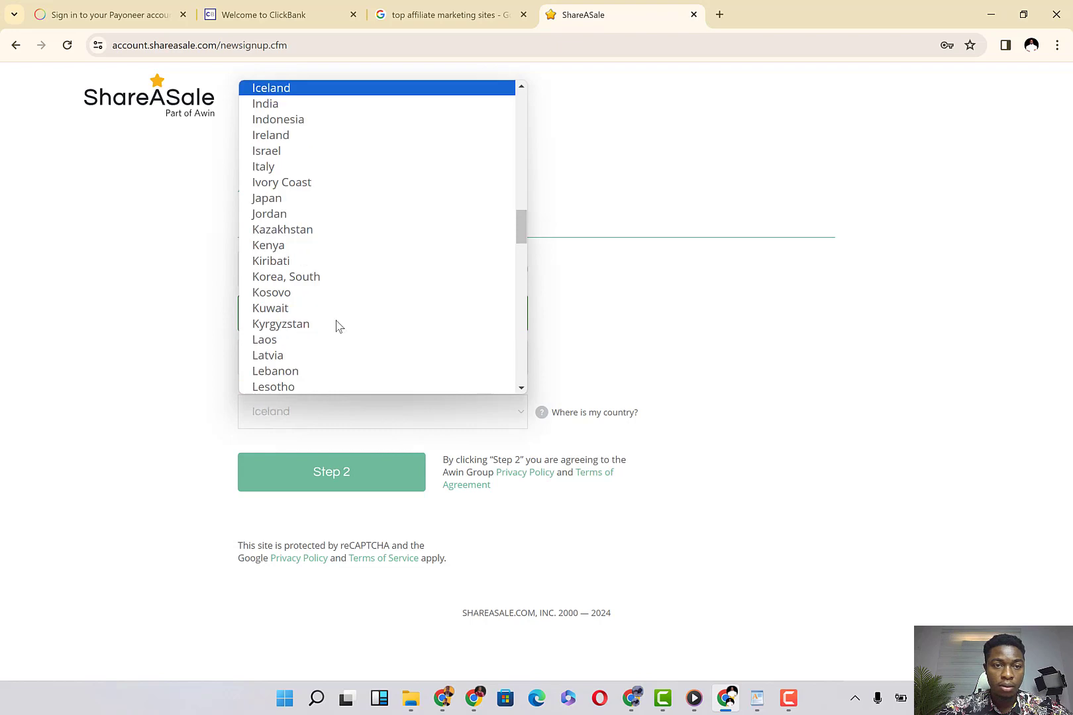
pyautogui.press('n')
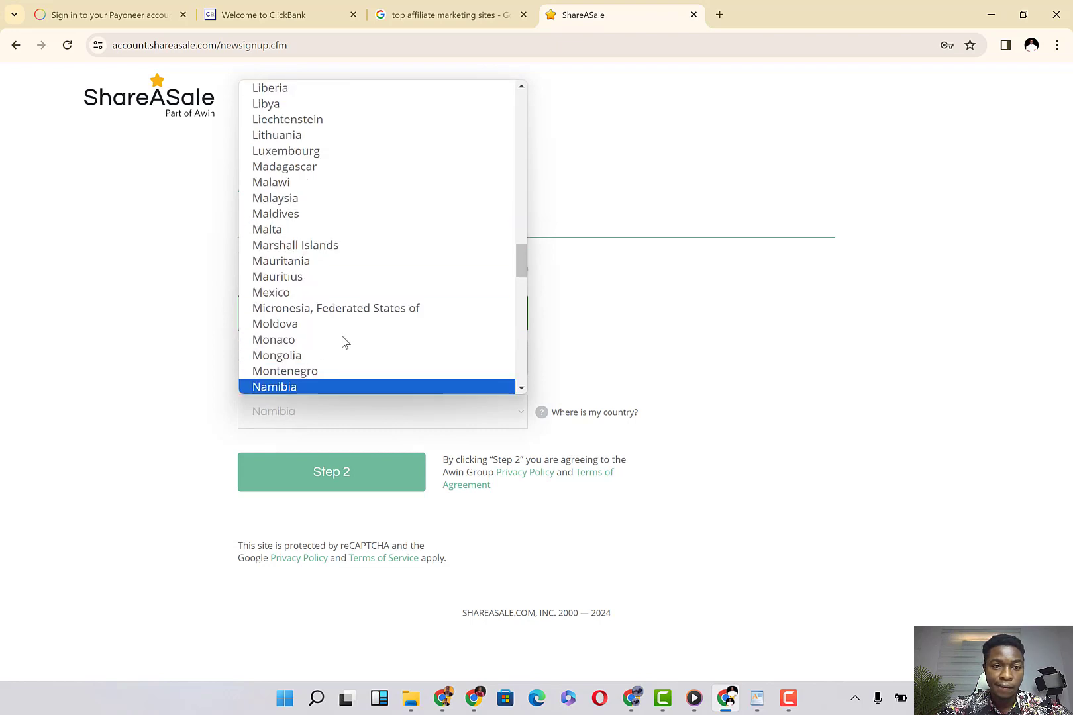
pyautogui.scroll(-2, 341, 341)
pyautogui.scroll(-1, 342, 341)
pyautogui.scroll(-2, 342, 341)
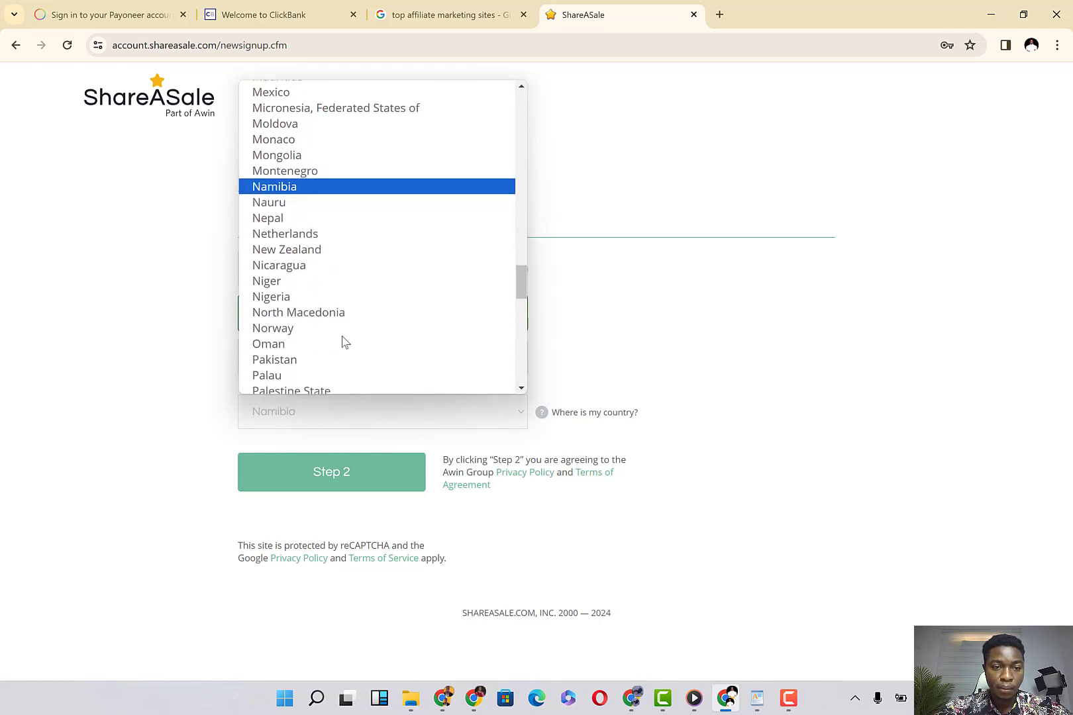
pyautogui.click(273, 300)
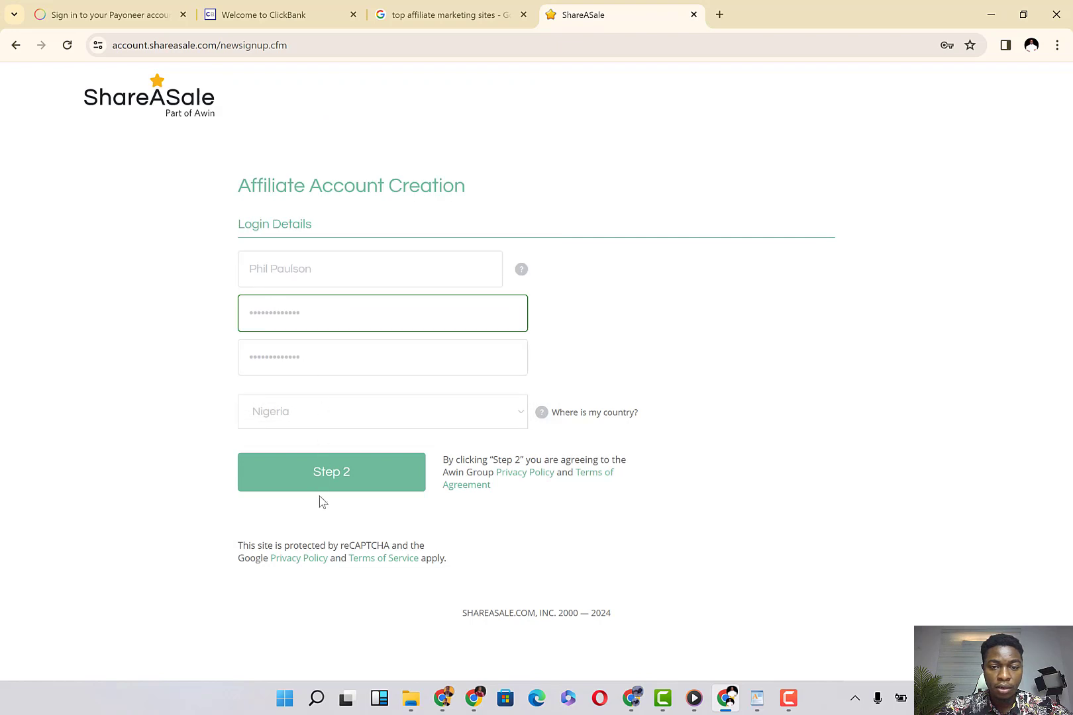
pyautogui.click(340, 475)
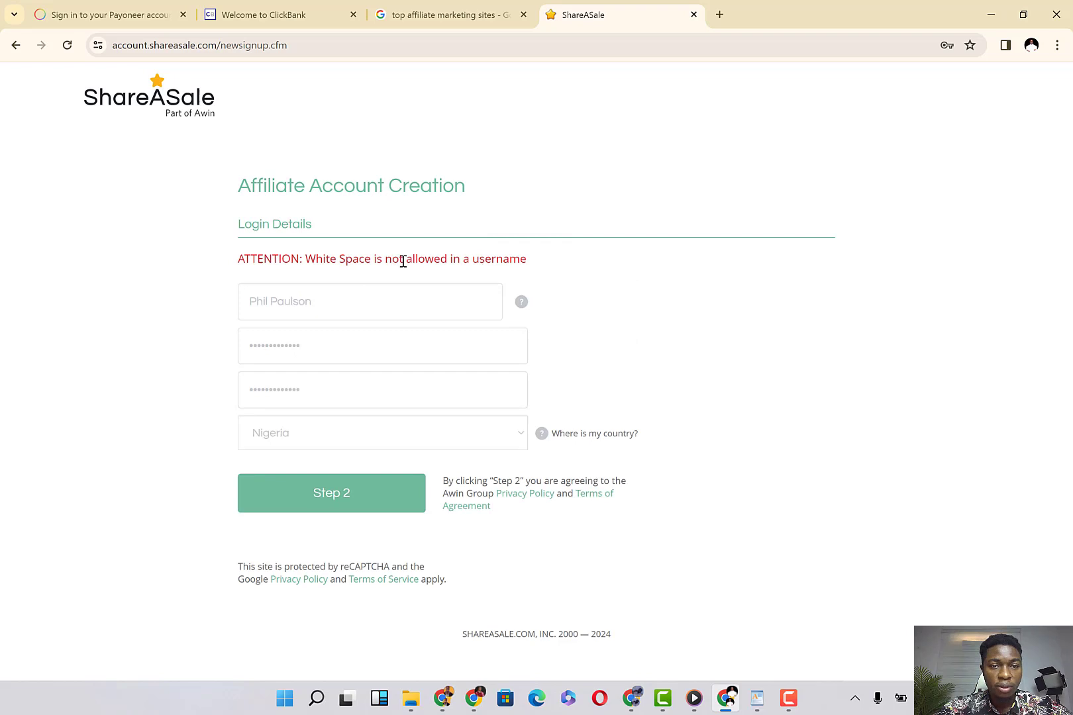
pyautogui.click(285, 302)
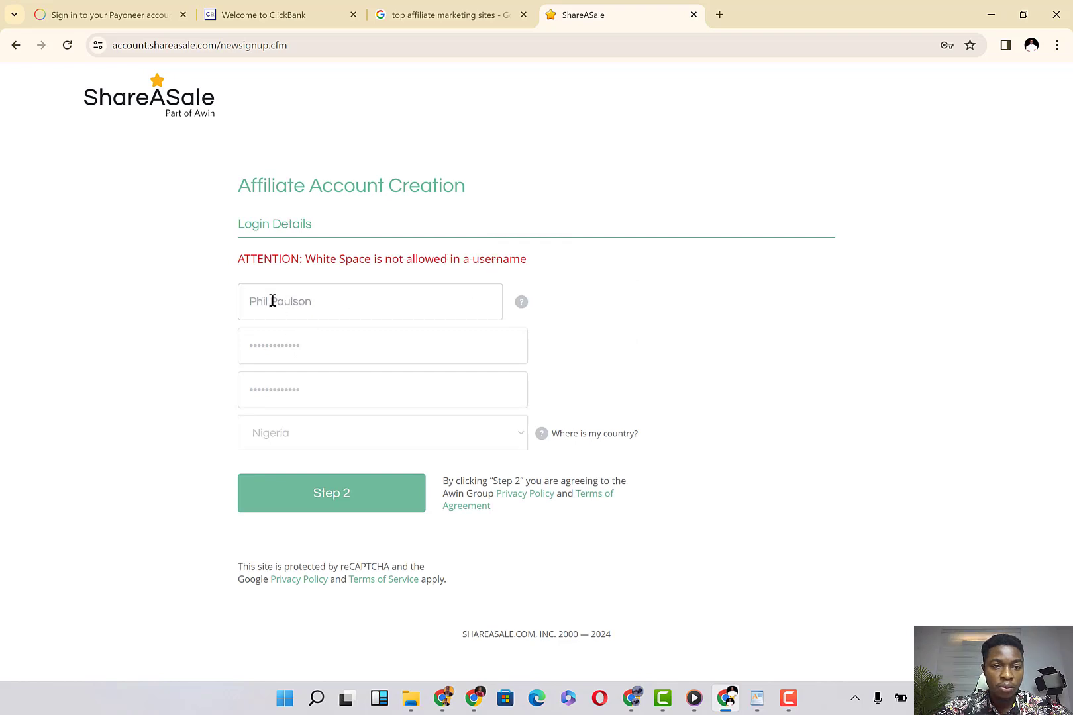
pyautogui.press('BackSpace')
pyautogui.click(334, 494)
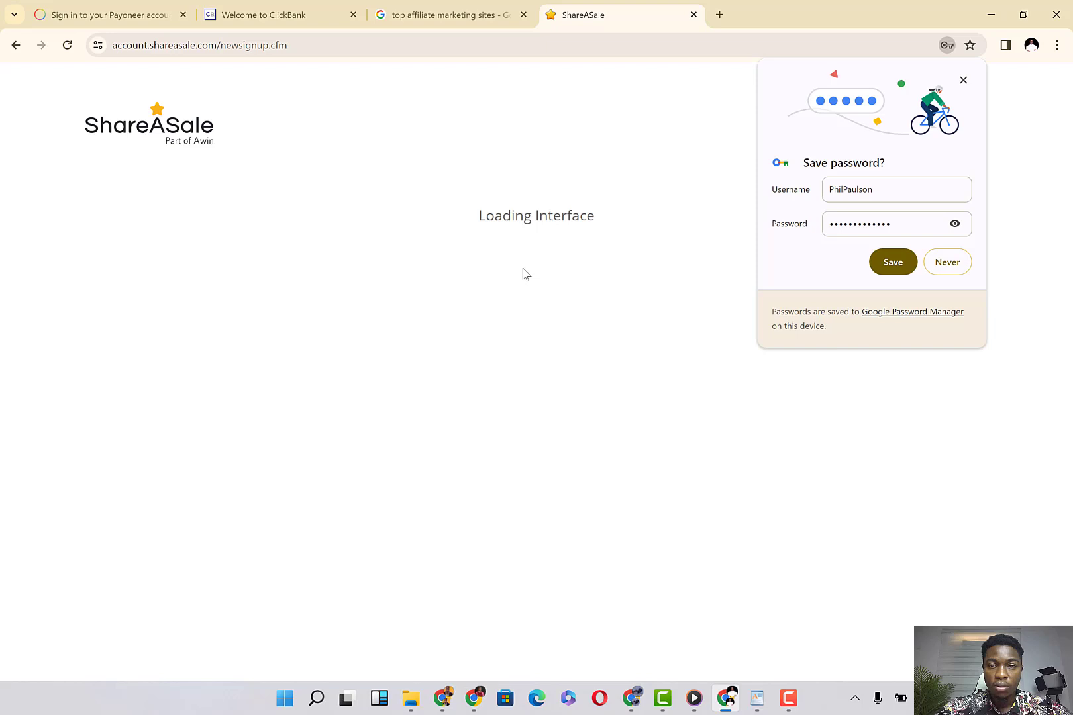
# Save the password in Chrome, store it in the Google account, and close the sign-in popup.
pyautogui.click(893, 262)
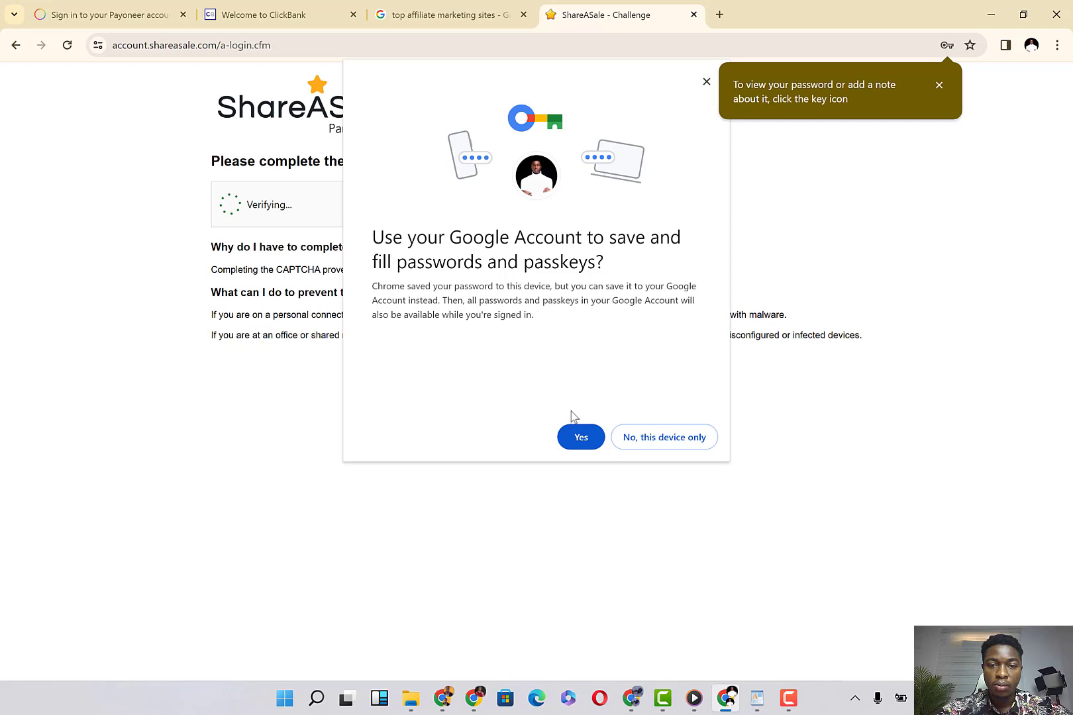
pyautogui.click(581, 436)
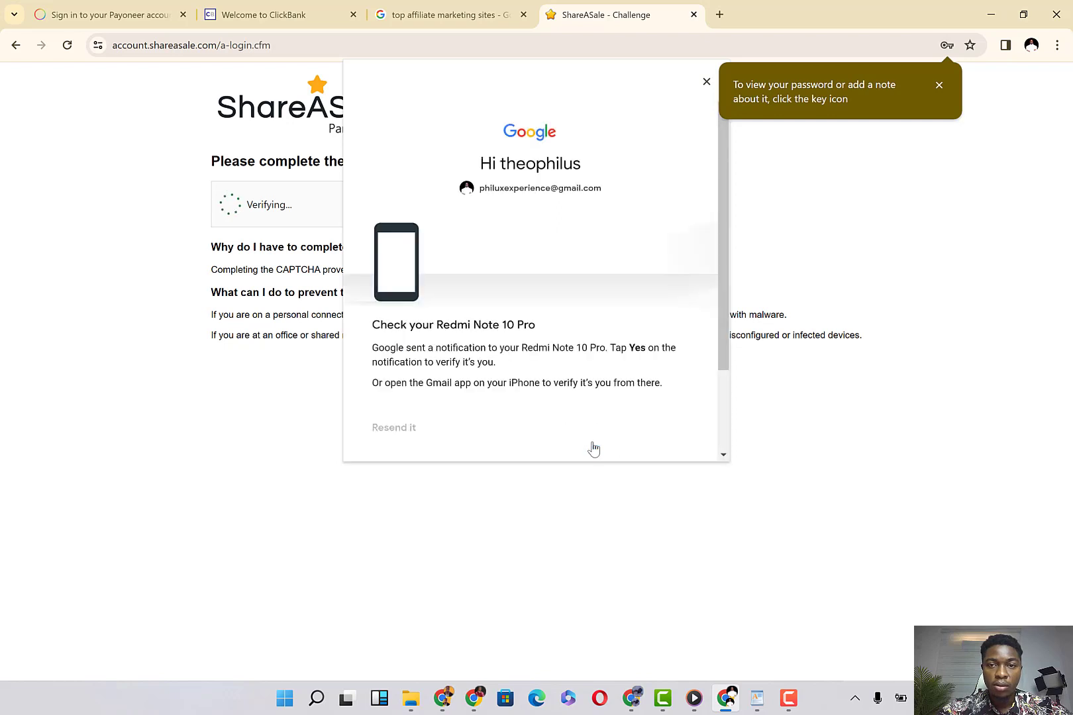
pyautogui.click(706, 83)
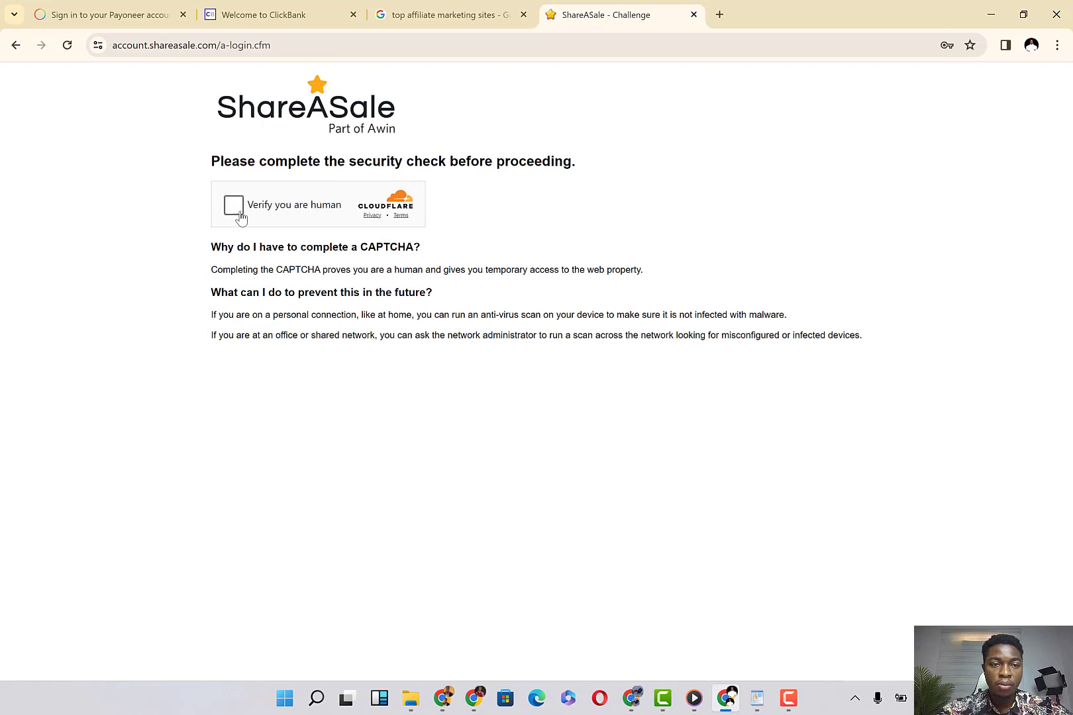
# Tick Cloudflare's 'Verify you are human' checkbox and log in with the saved affiliate credentials.
pyautogui.click(233, 206)
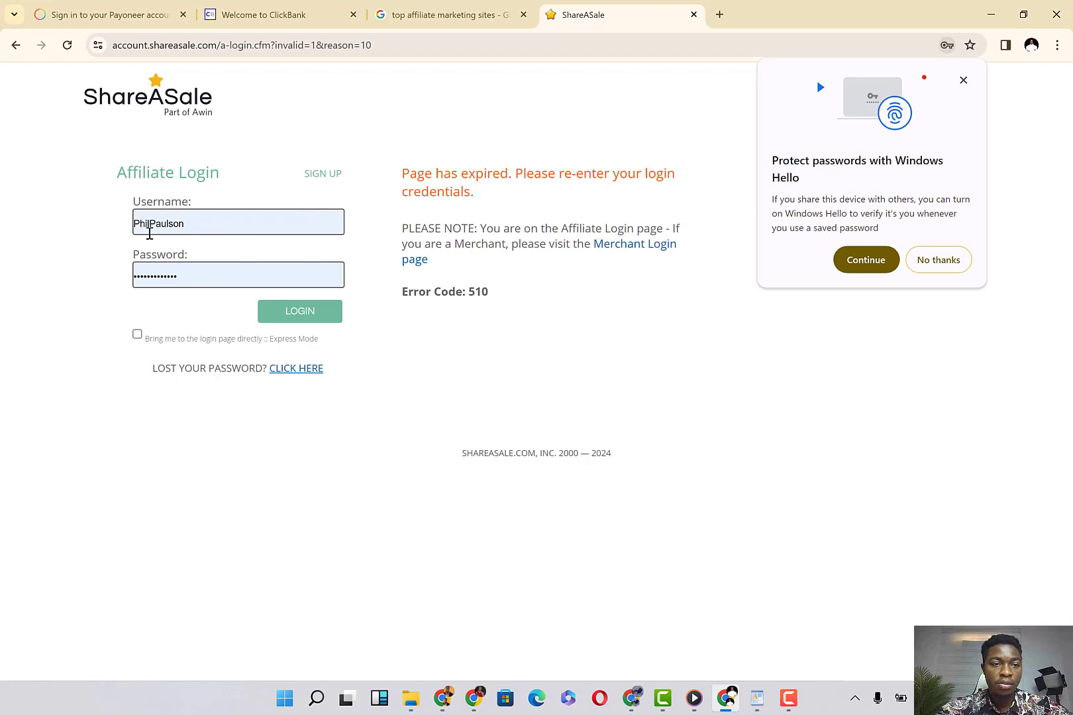
pyautogui.click(280, 316)
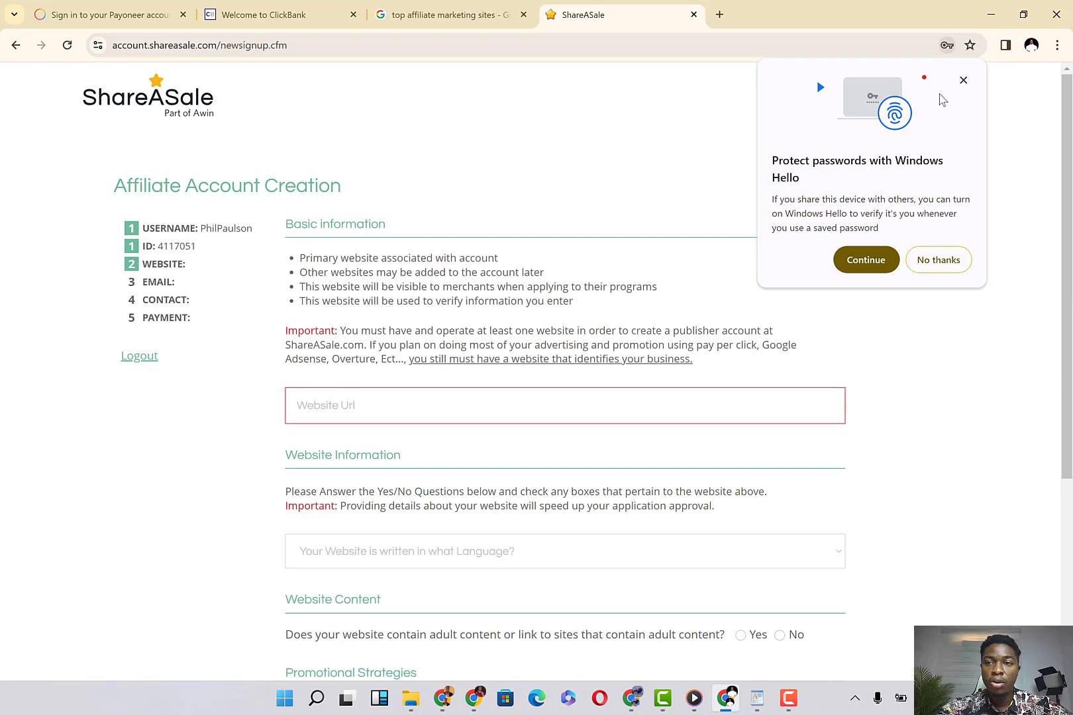
# Close the Windows Hello prompt and put the cursor in the empty Website Url field.
pyautogui.click(963, 80)
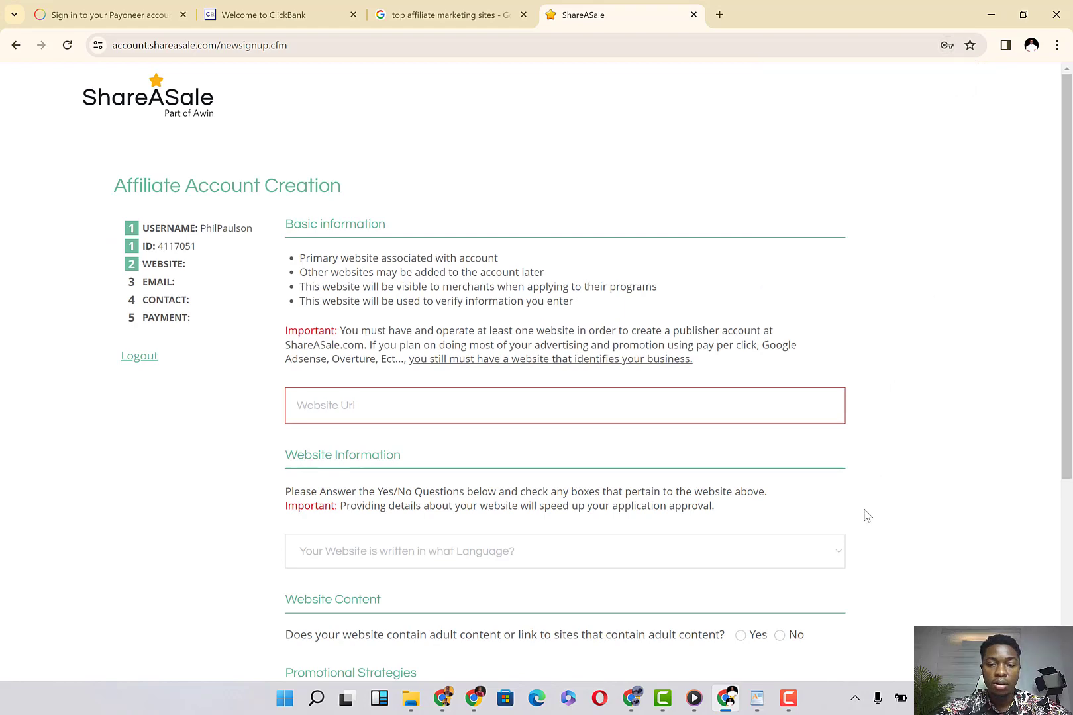
pyautogui.click(789, 697)
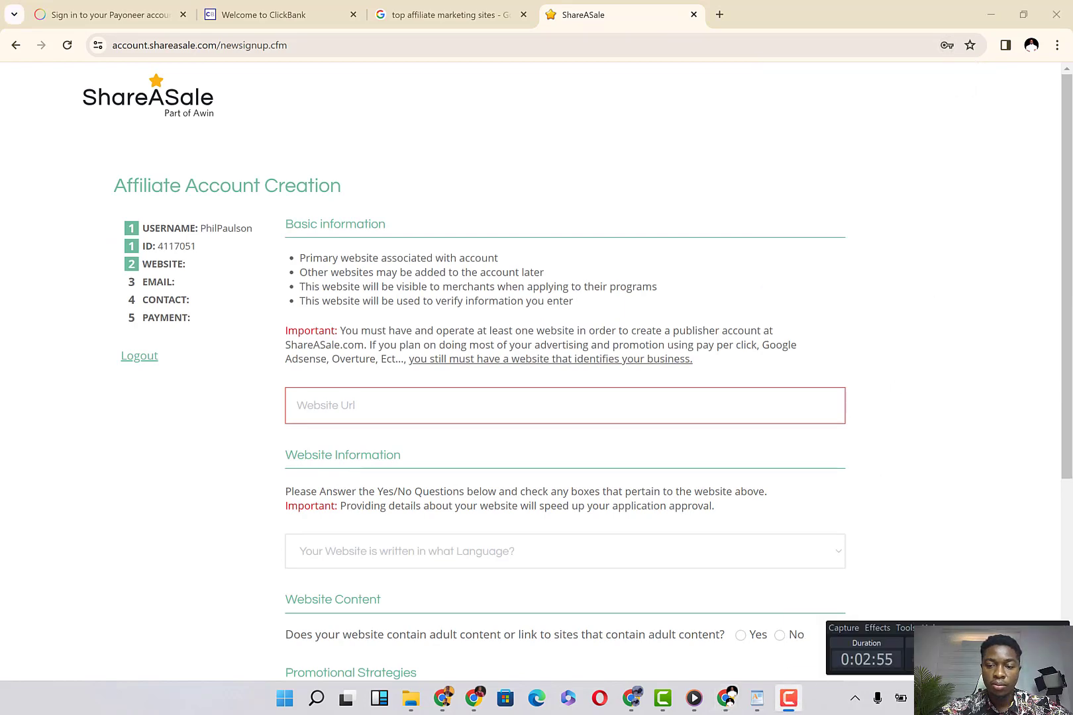
pyautogui.scroll(-5, 780, 452)
pyautogui.scroll(5, 780, 452)
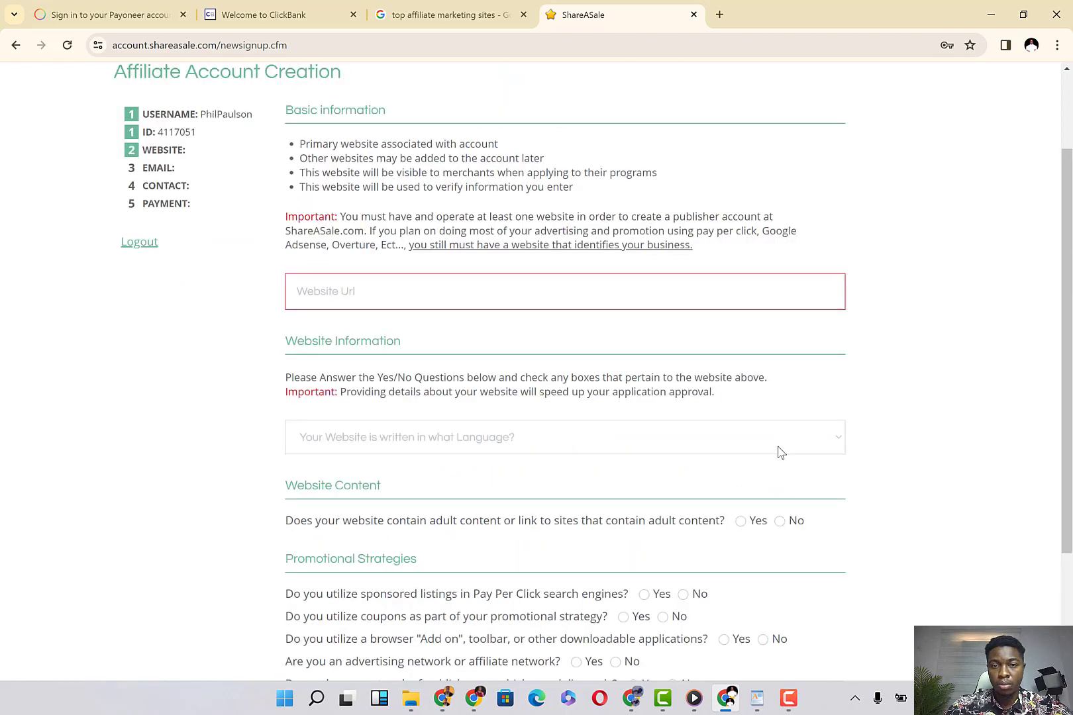
pyautogui.click(441, 393)
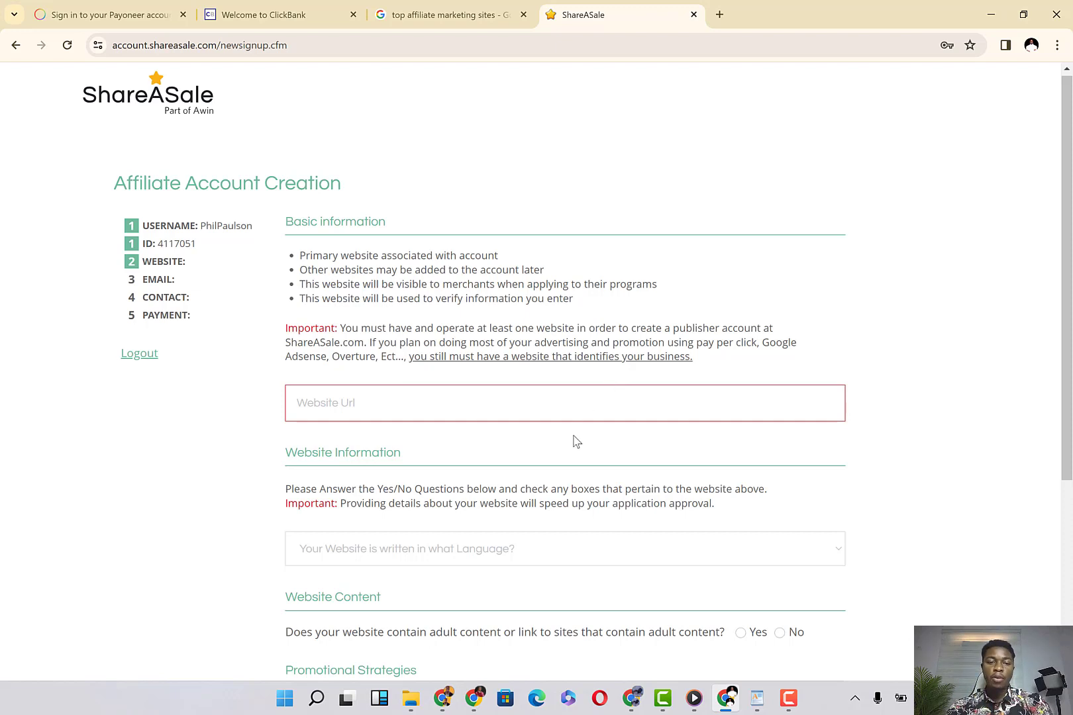
pyautogui.click(507, 405)
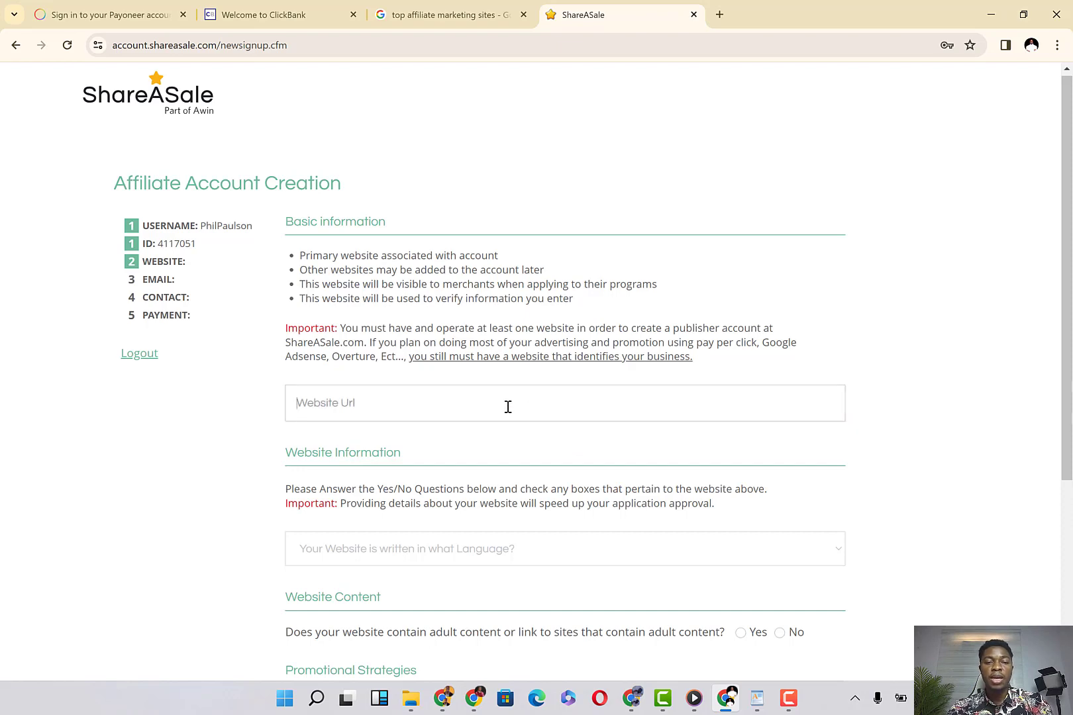